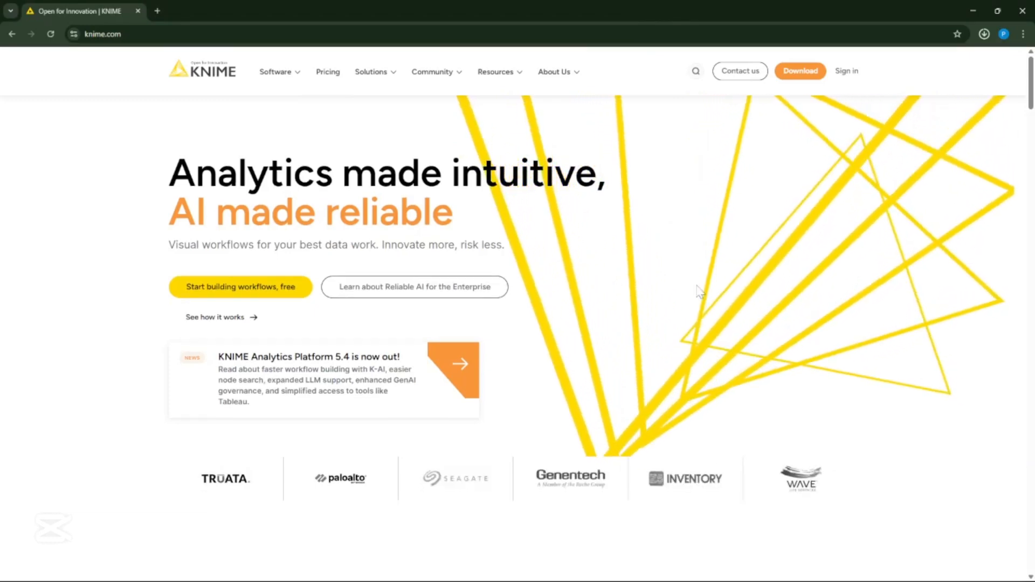
Open the KNIME download page and submit the download form with the terms accepted and the getting started emails requested.
{"action": "scroll", "coordinate": [700, 291], "scroll_direction": "down", "scroll_amount": 10}
{"action": "scroll", "coordinate": [701, 291], "scroll_direction": "up", "scroll_amount": 10}
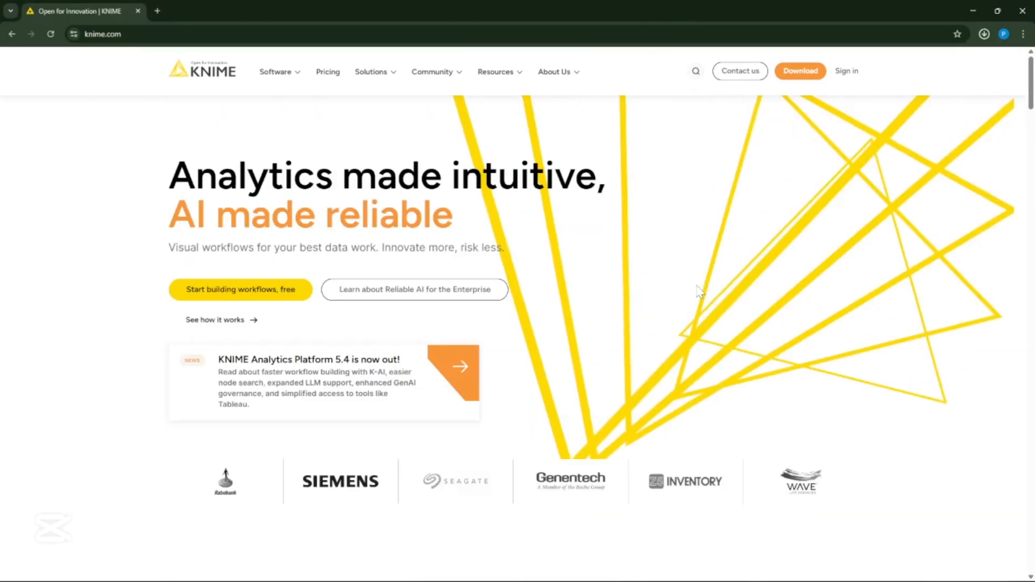
{"action": "left_click", "coordinate": [795, 80]}
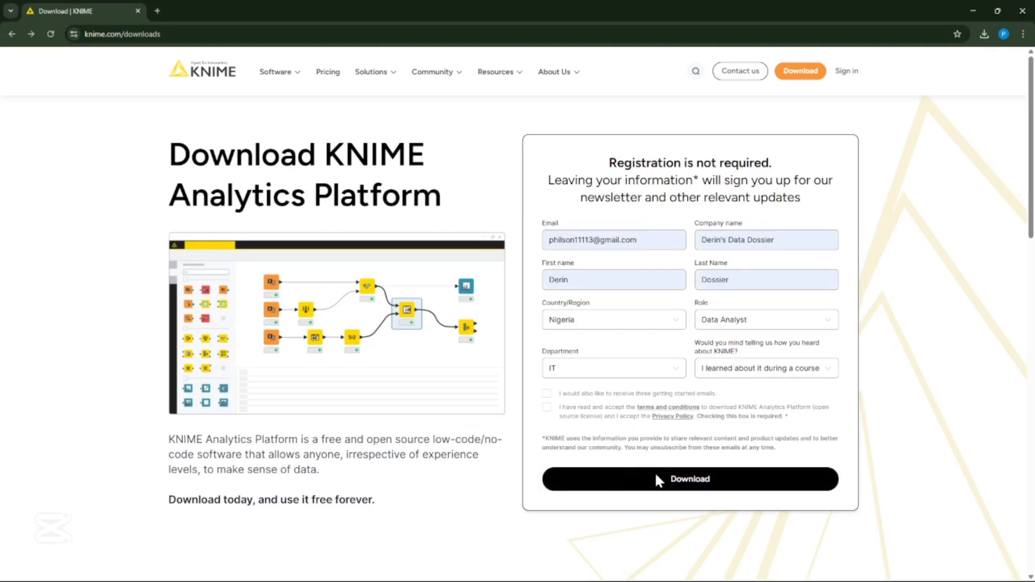
{"action": "left_click", "coordinate": [657, 479]}
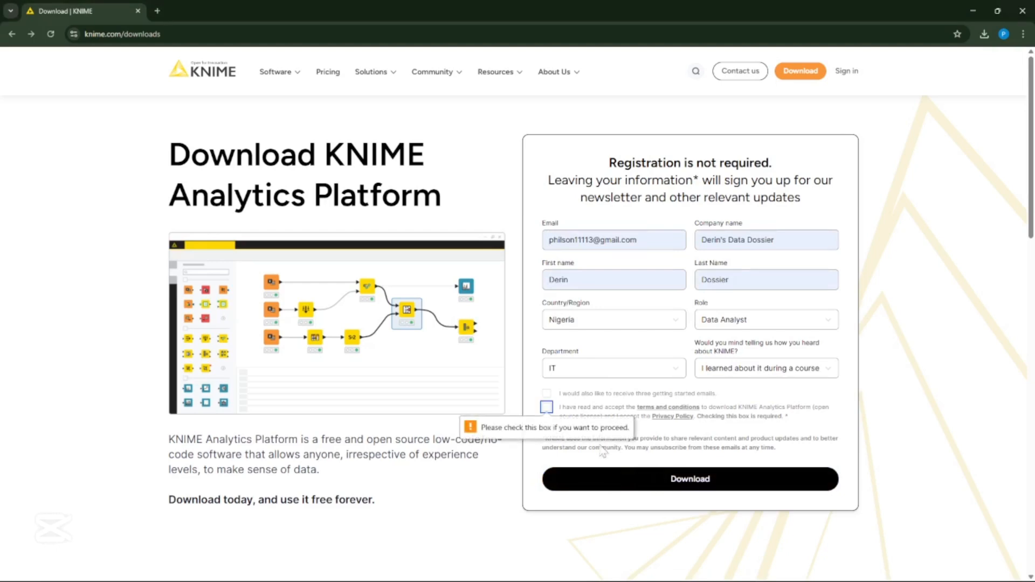
{"action": "left_click", "coordinate": [551, 409]}
{"action": "left_click", "coordinate": [547, 408]}
{"action": "left_click", "coordinate": [546, 393]}
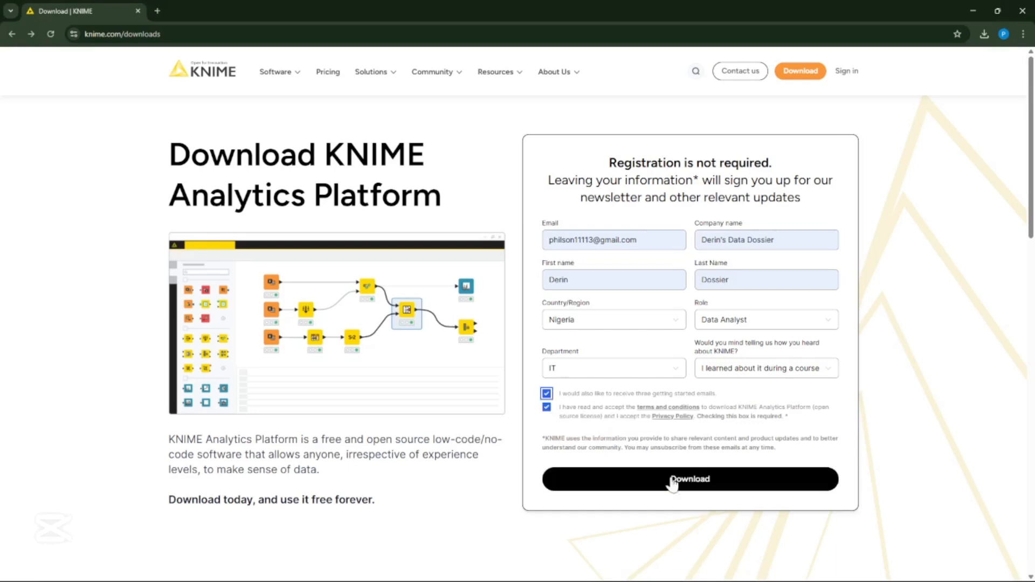
{"action": "left_click", "coordinate": [671, 476]}
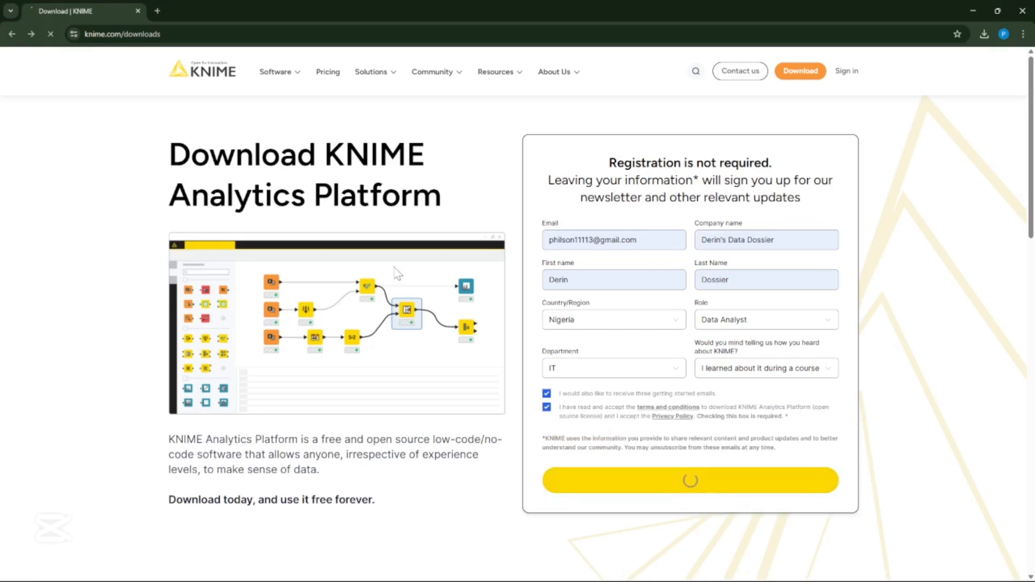
Examine the KNIME Analytics Platform download options for Windows, Linux and Mac.
{"action": "scroll", "coordinate": [438, 264], "scroll_direction": "down", "scroll_amount": 5}
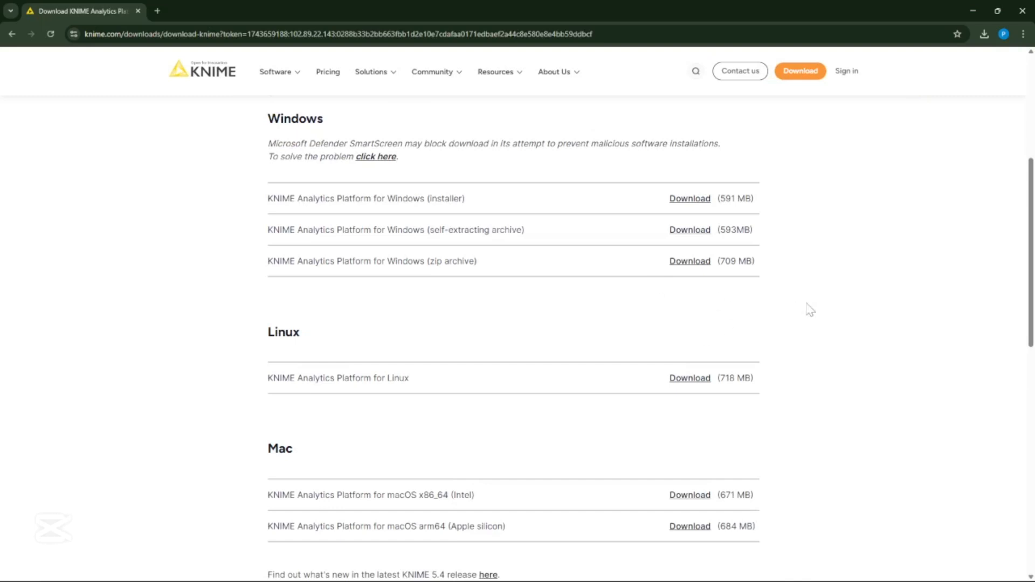
{"action": "scroll", "coordinate": [810, 308], "scroll_direction": "up", "scroll_amount": 2}
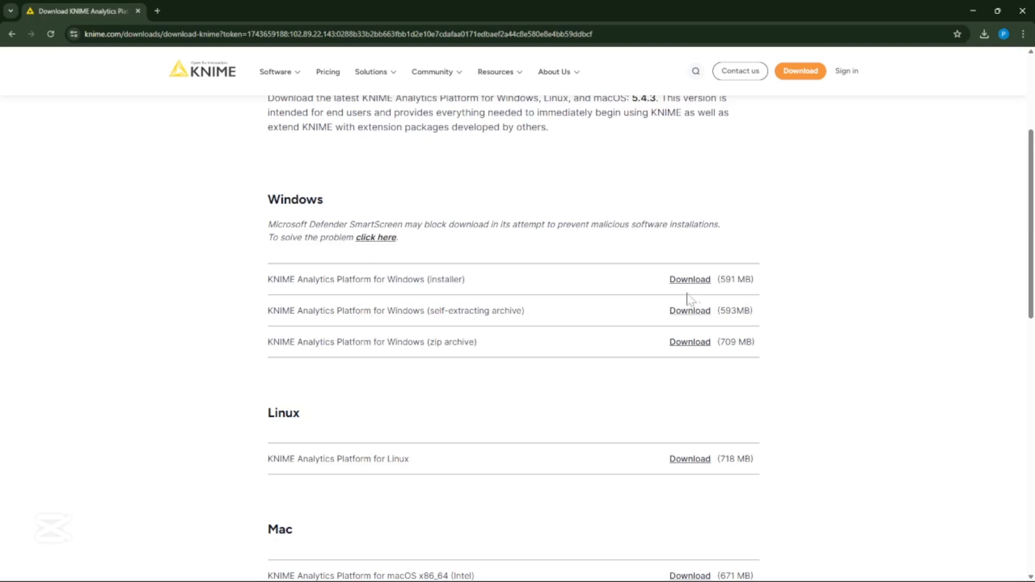
{"action": "scroll", "coordinate": [669, 327], "scroll_direction": "down", "scroll_amount": 2}
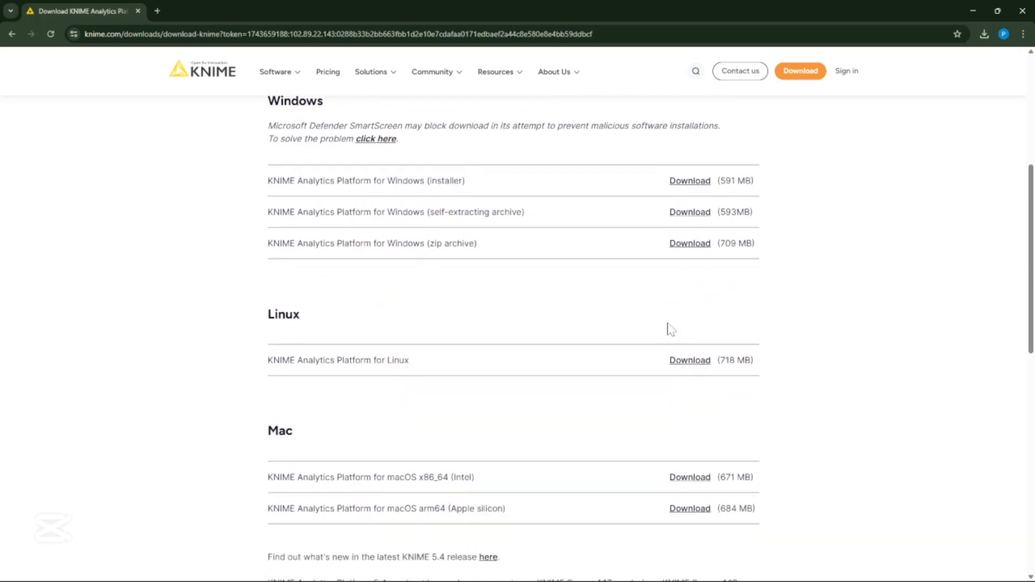
{"action": "scroll", "coordinate": [671, 329], "scroll_direction": "down", "scroll_amount": 2}
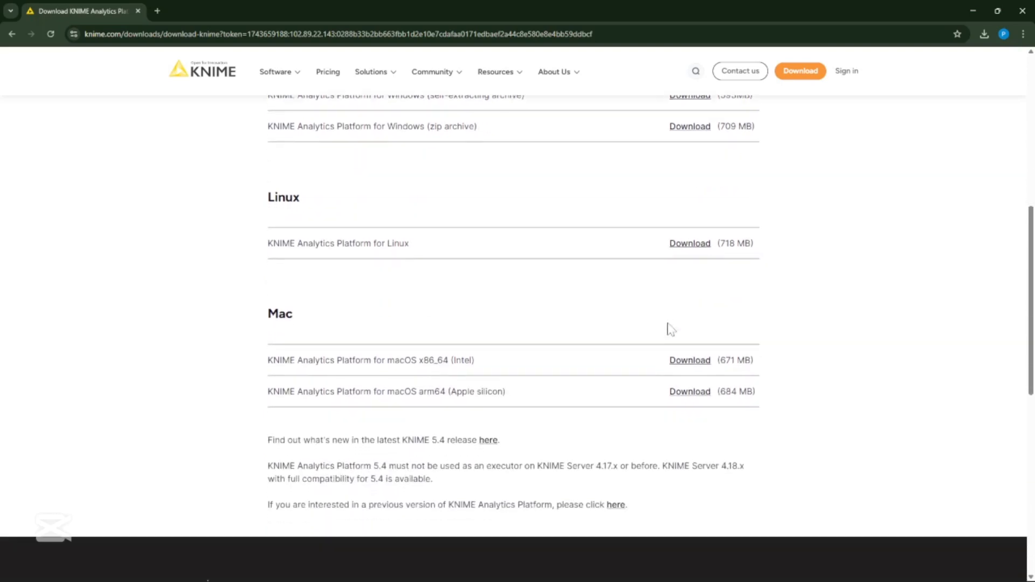
{"action": "scroll", "coordinate": [670, 329], "scroll_direction": "up", "scroll_amount": 3}
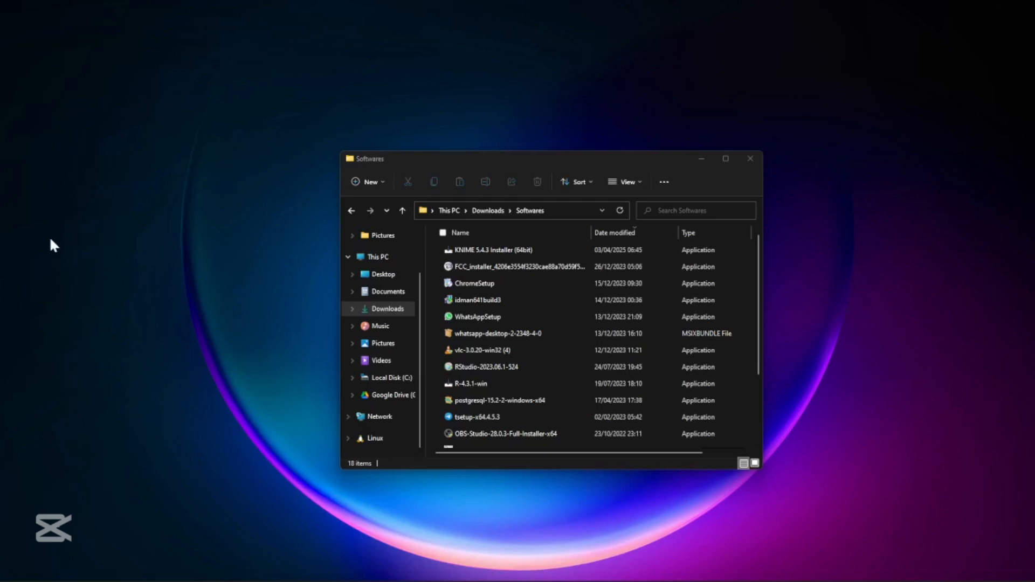
Run the KNIME 5.4.3 Installer (64bit) for the current user only and accept the license agreement.
{"action": "left_click", "coordinate": [498, 251]}
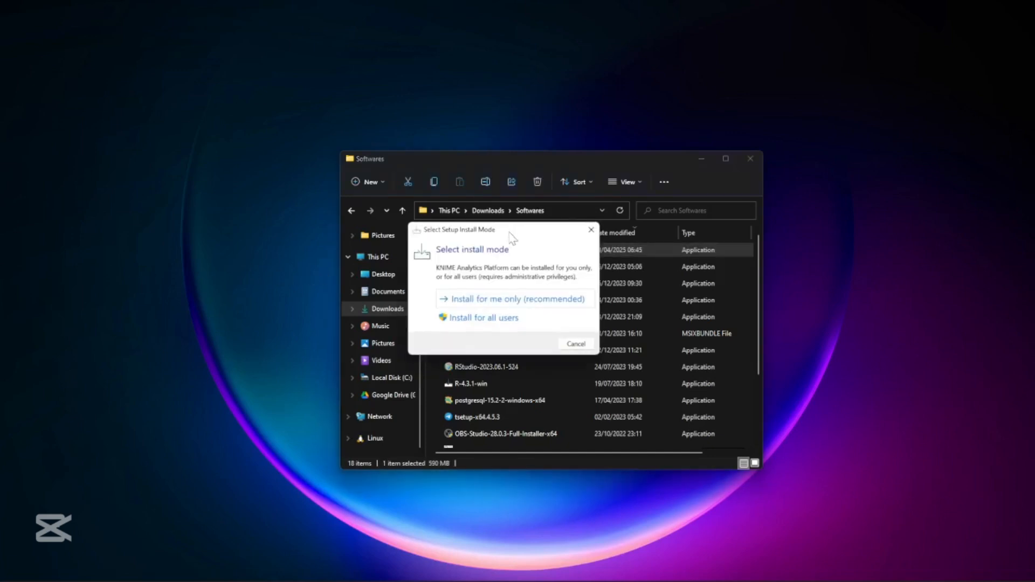
{"action": "left_click", "coordinate": [489, 300]}
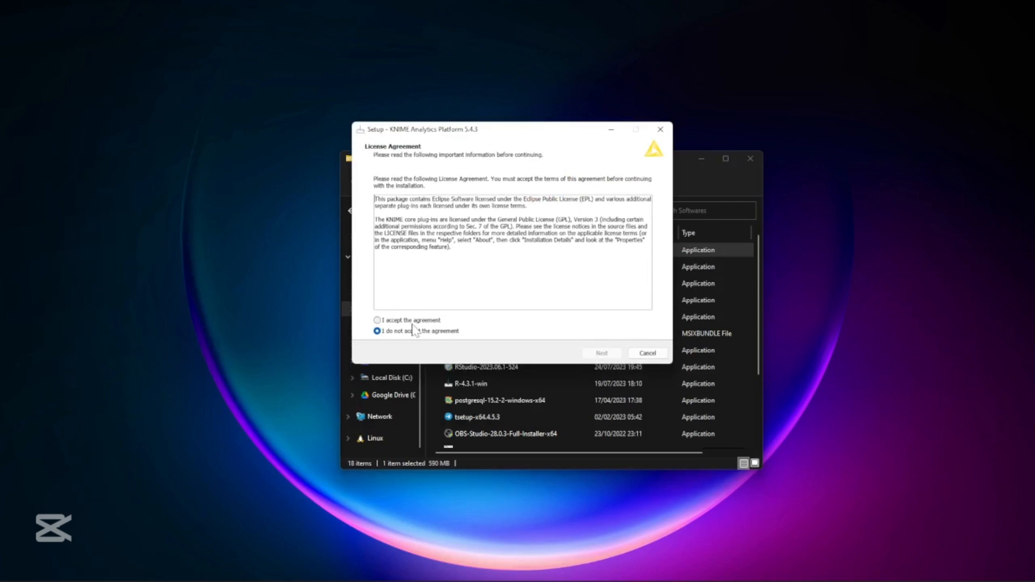
{"action": "left_click", "coordinate": [410, 320]}
{"action": "left_click", "coordinate": [611, 355]}
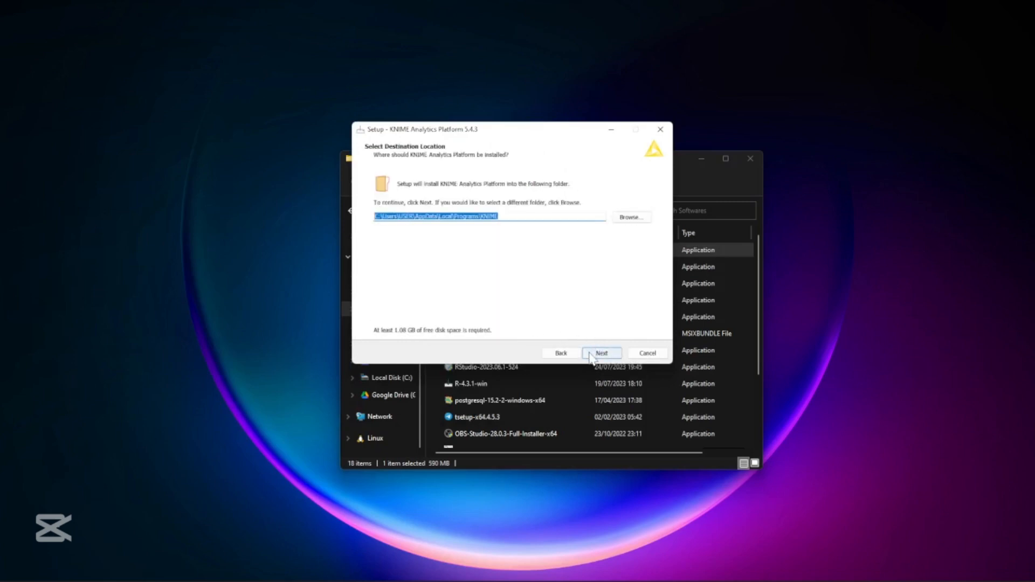
Install KNIME Analytics Platform with the default destination, Start Menu folder, additional tasks and memory setting.
{"action": "left_click", "coordinate": [591, 355]}
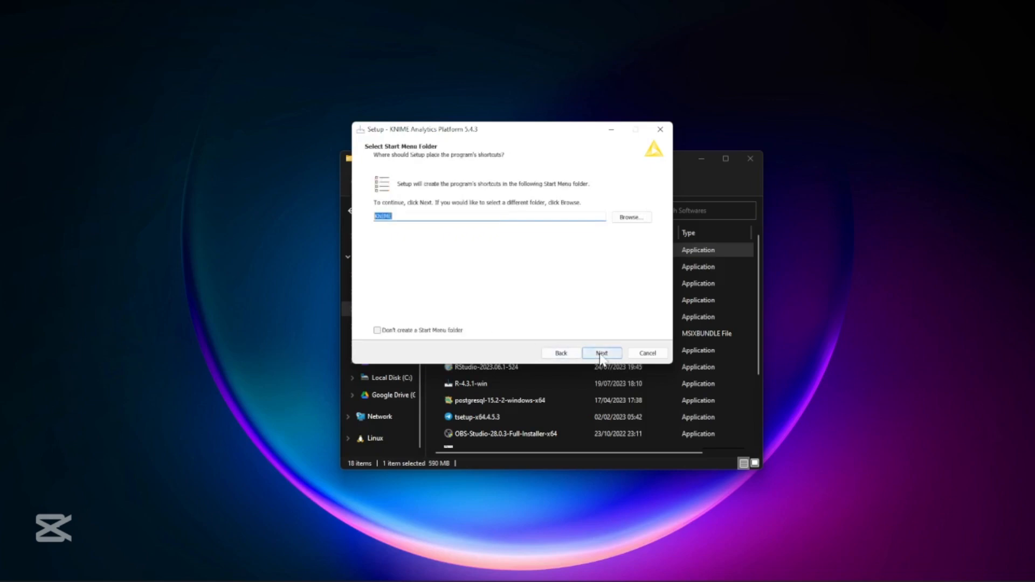
{"action": "left_click", "coordinate": [600, 355]}
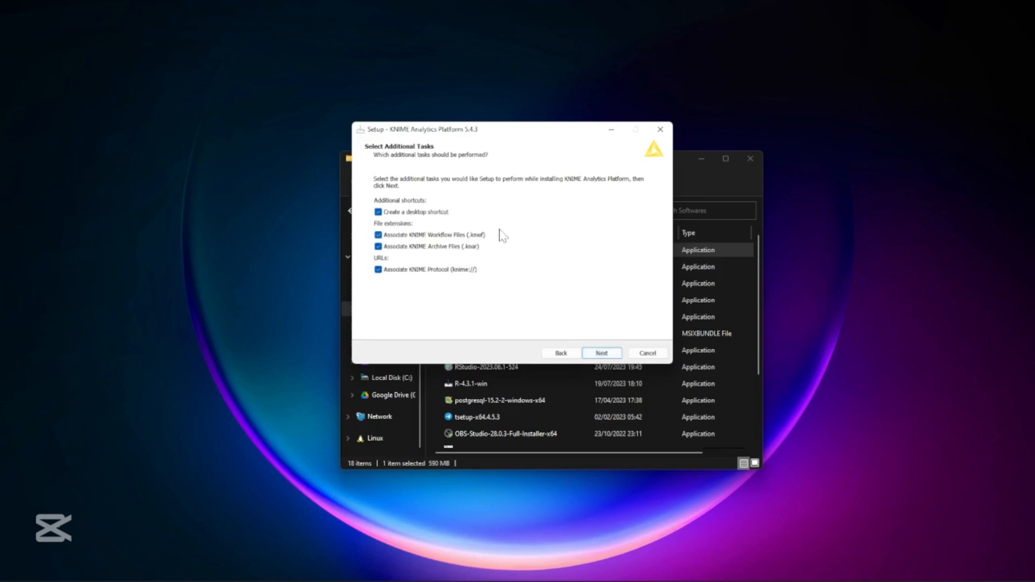
{"action": "left_click", "coordinate": [600, 354]}
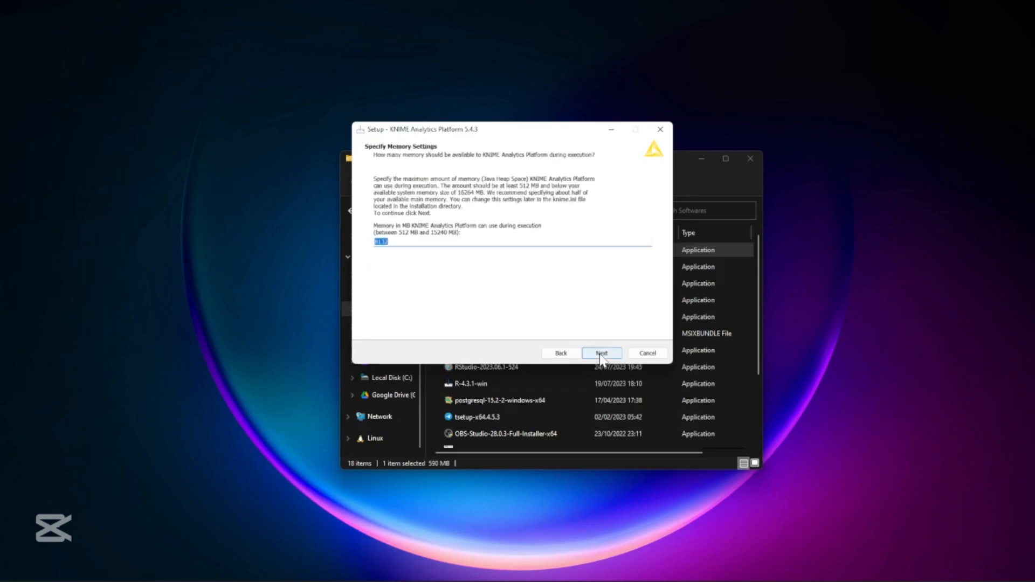
{"action": "left_click", "coordinate": [609, 357]}
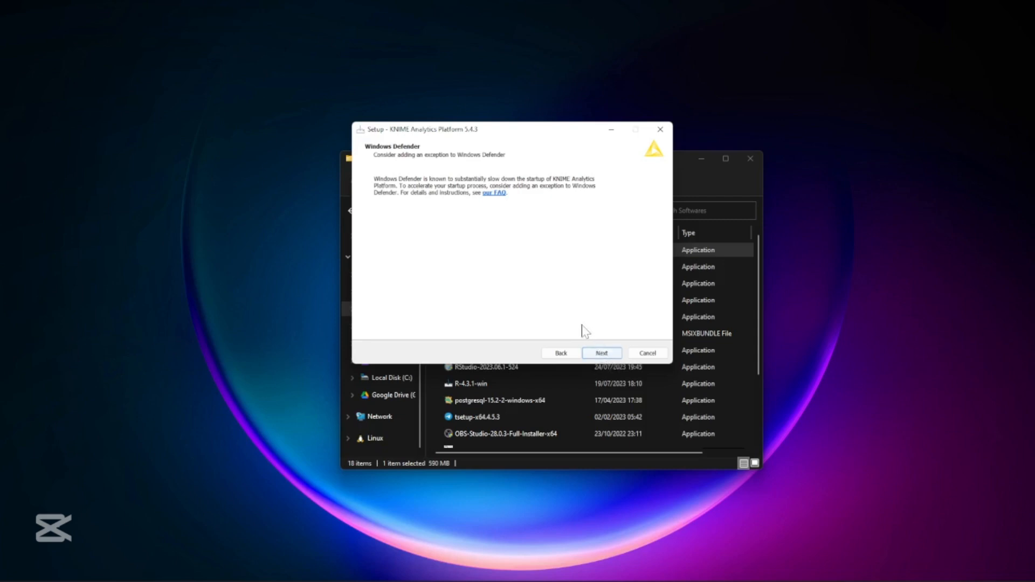
{"action": "left_click", "coordinate": [602, 353]}
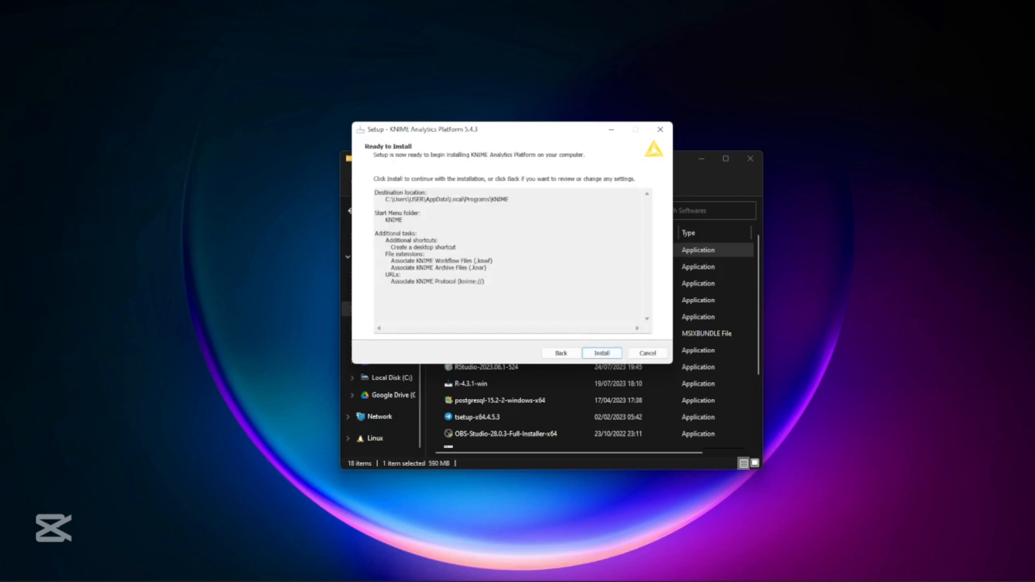
{"action": "left_click", "coordinate": [607, 357]}
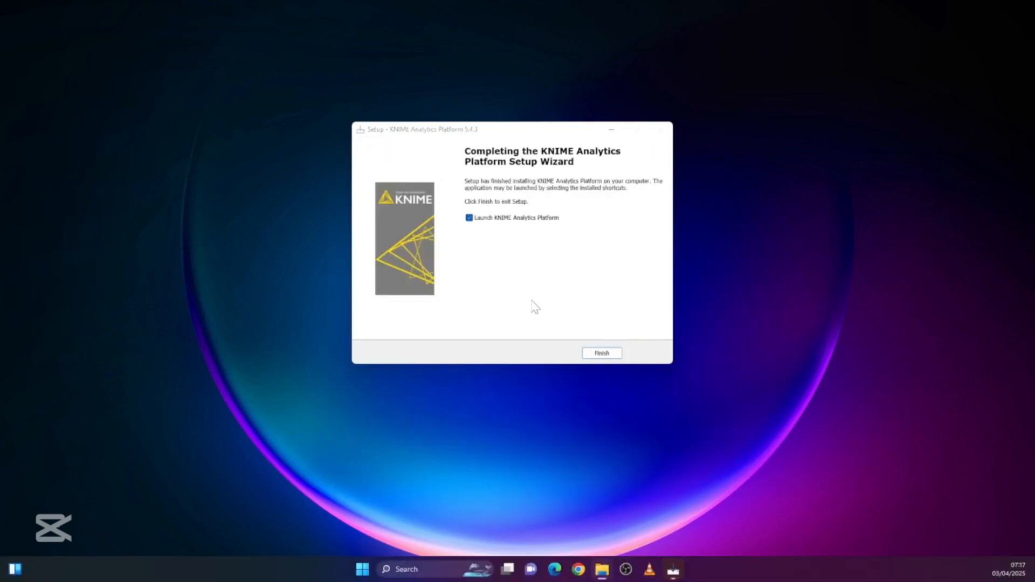
Finish the setup and launch KNIME Analytics Platform with C:\Users\USER\knime-workspace as the workspace.
{"action": "left_click", "coordinate": [600, 356]}
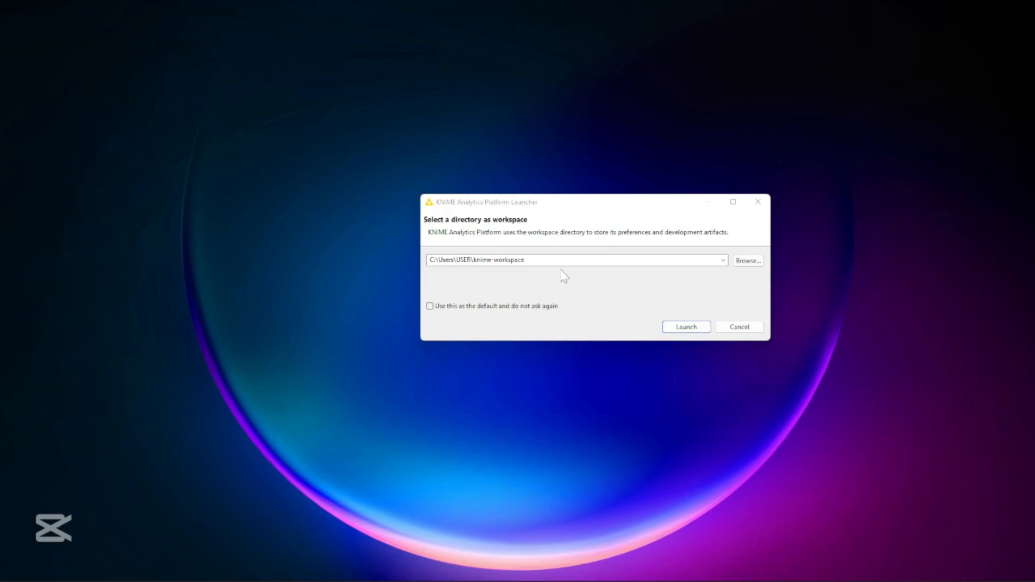
{"action": "left_click", "coordinate": [724, 261]}
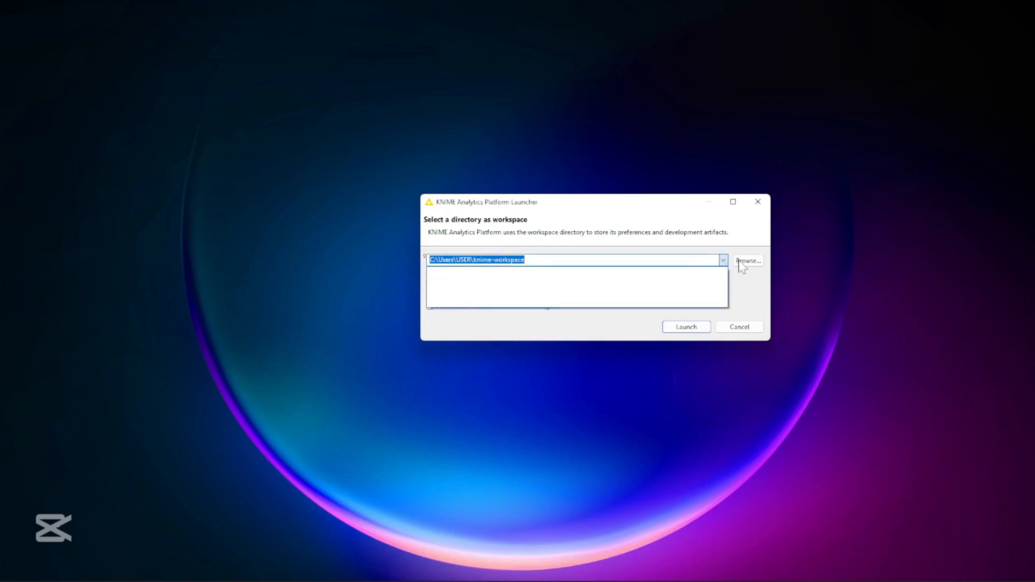
{"action": "left_click", "coordinate": [759, 294]}
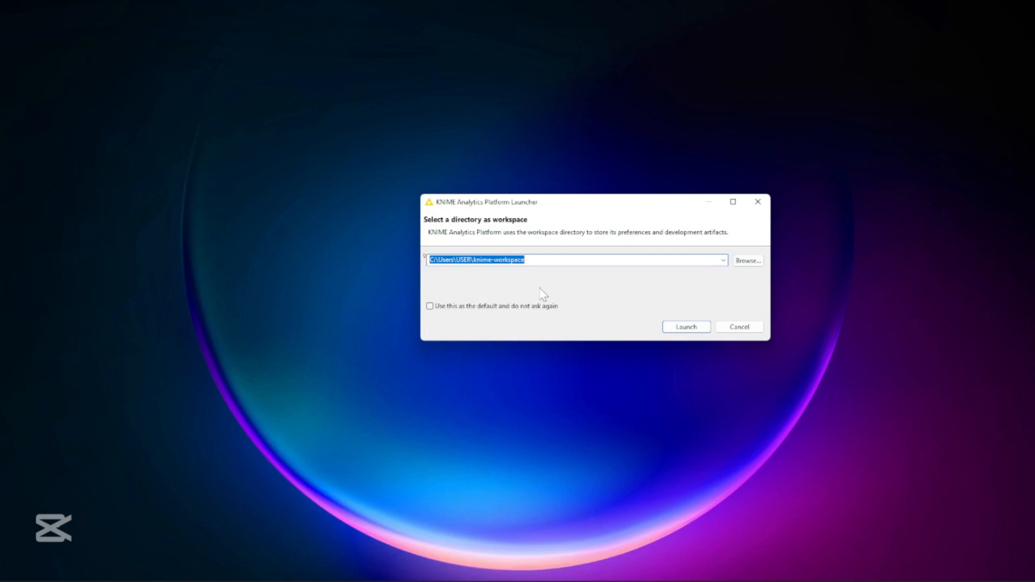
{"action": "left_click", "coordinate": [678, 329]}
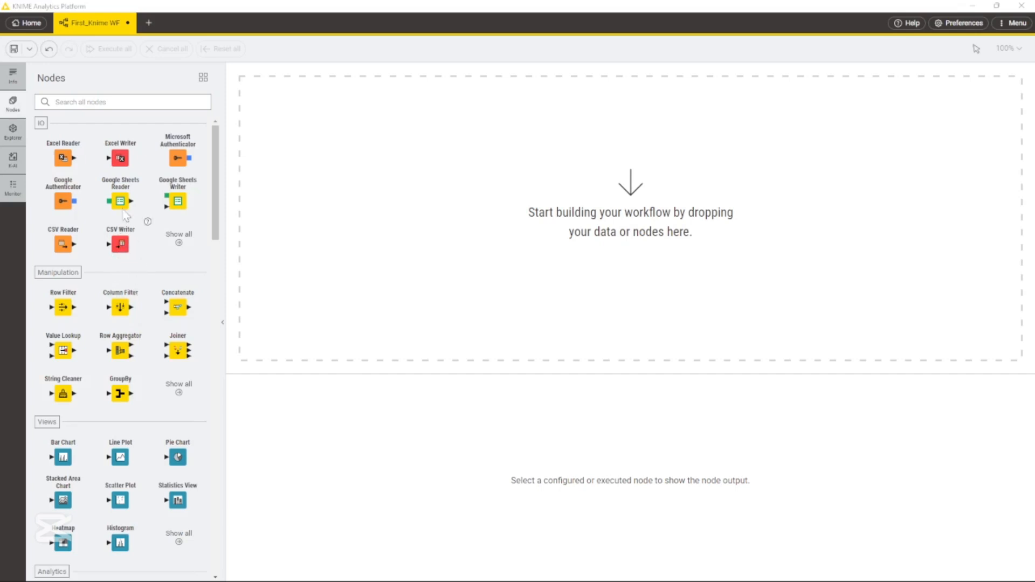
Add an Excel Reader node to the empty First_Knime WF workflow and show the node's description.
{"action": "left_click_drag", "start_coordinate": [63, 162], "coordinate": [347, 133]}
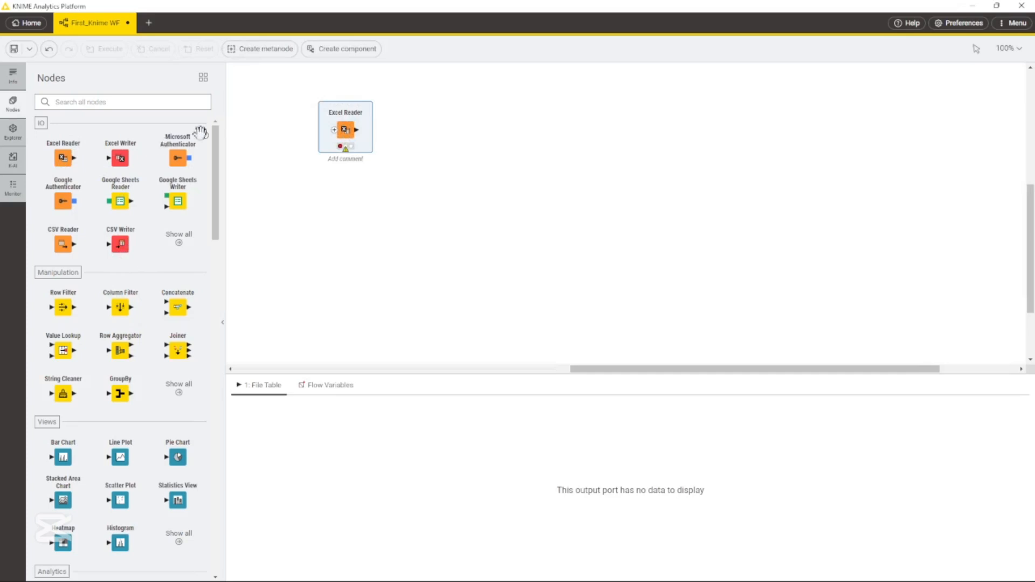
{"action": "left_click", "coordinate": [12, 81]}
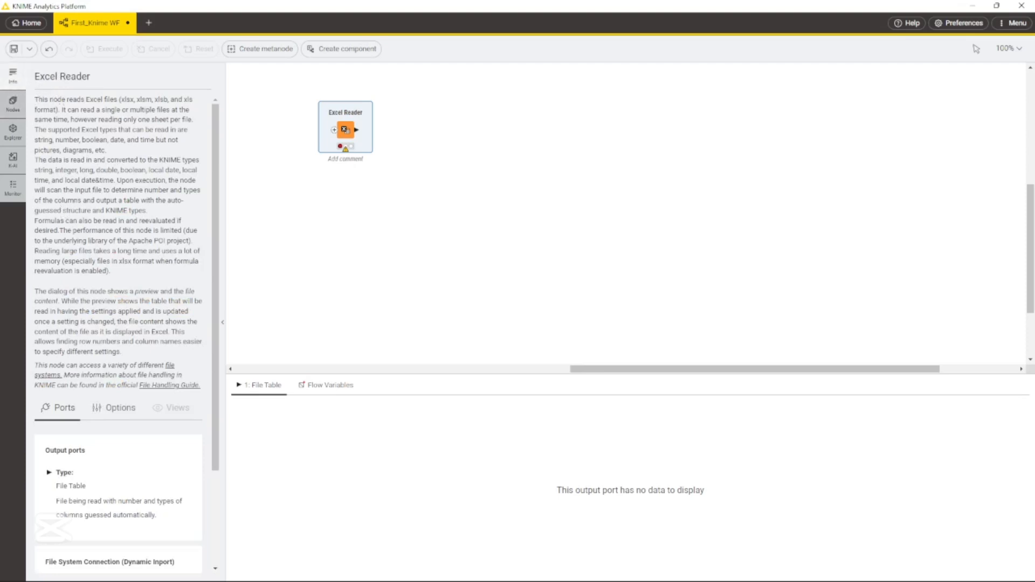
View the local space explorer, the KNIME AI Assistant and the workflow monitor in turn.
{"action": "left_click", "coordinate": [10, 139]}
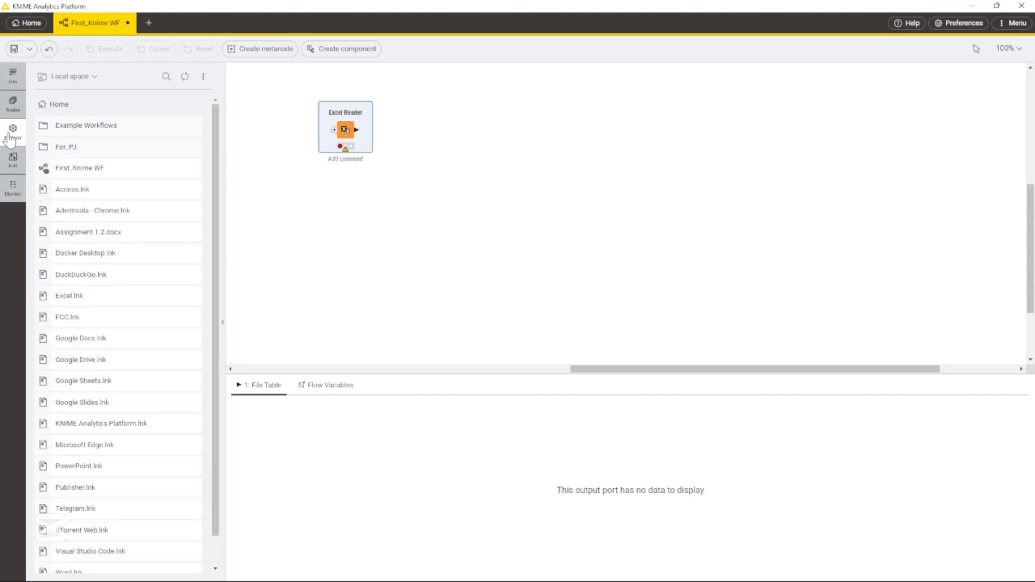
{"action": "left_click", "coordinate": [12, 161]}
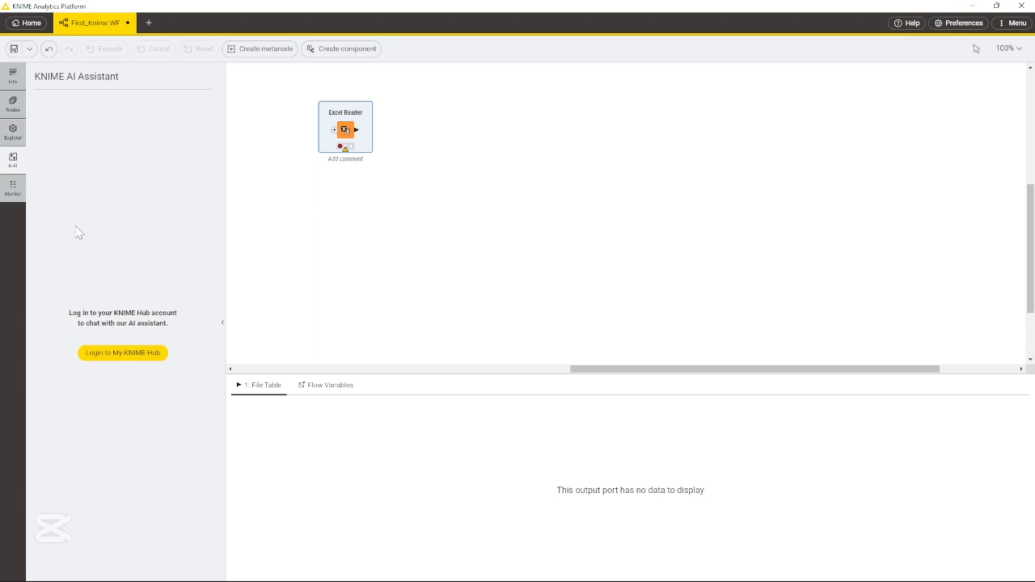
{"action": "left_click", "coordinate": [15, 190]}
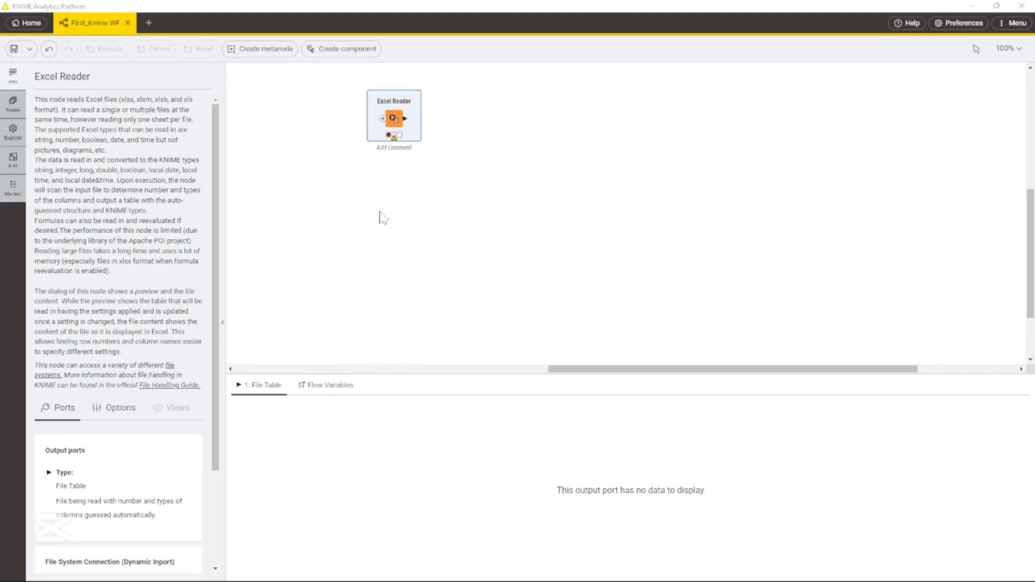
Look through the application menu options, the KNIME Modern UI preferences and the help options.
{"action": "left_click", "coordinate": [1013, 24]}
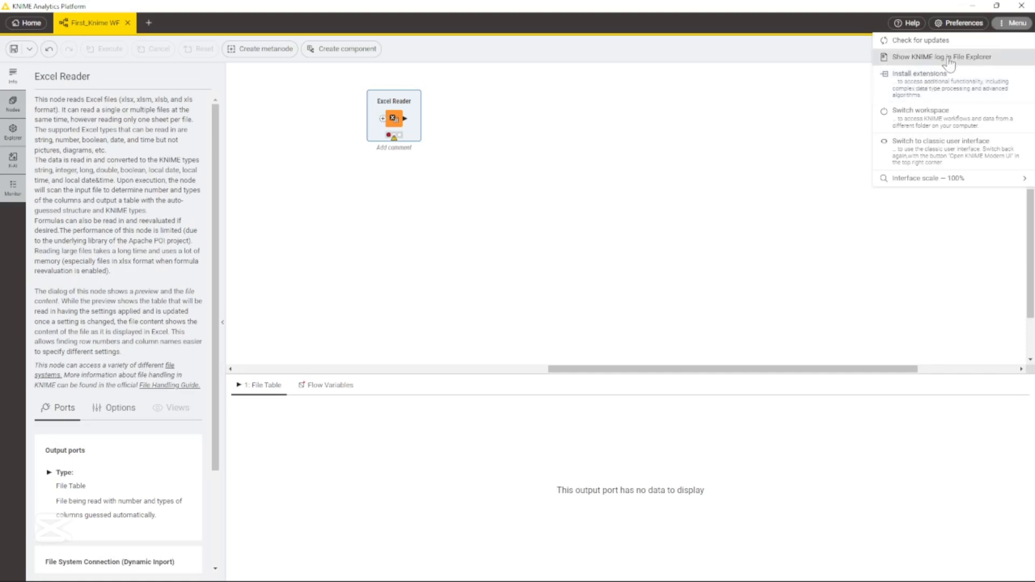
{"action": "left_click", "coordinate": [970, 29]}
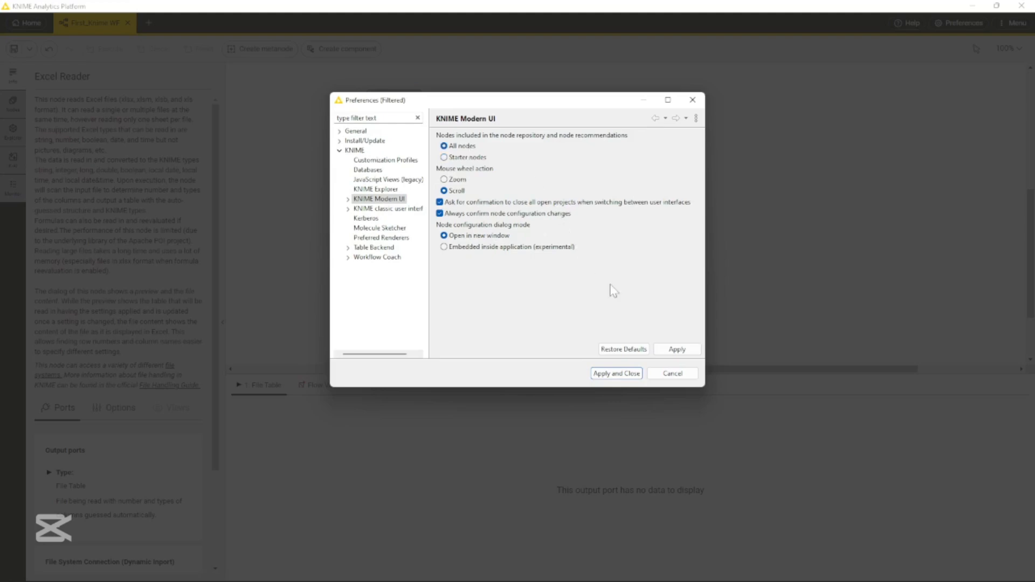
{"action": "left_click", "coordinate": [630, 373]}
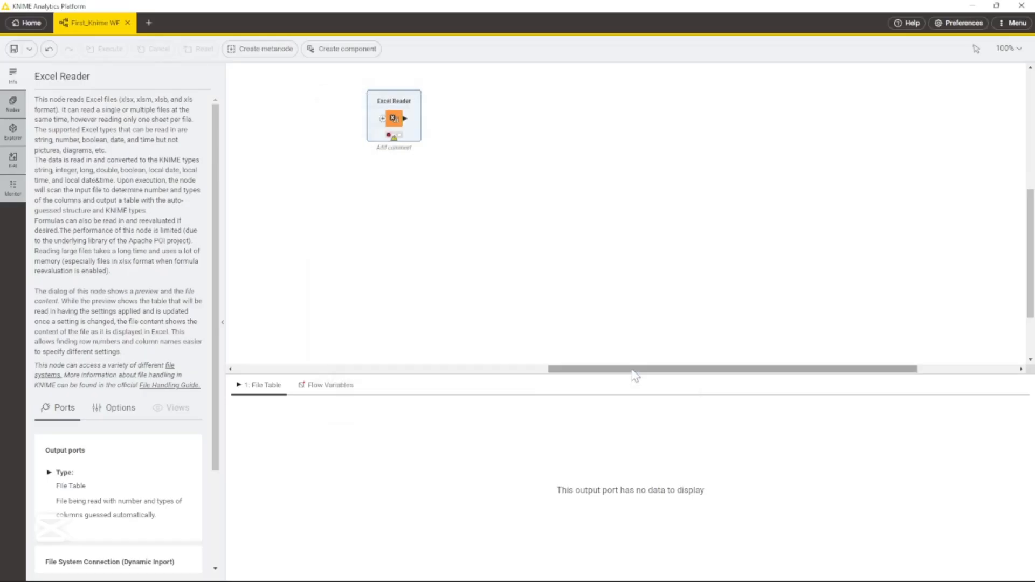
{"action": "left_click", "coordinate": [902, 24]}
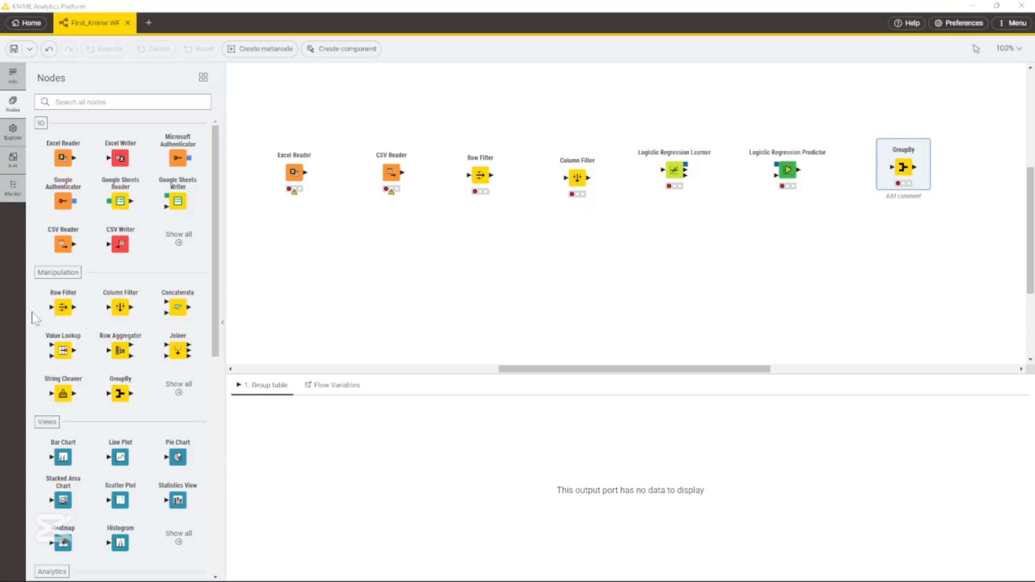
Inspect the Excel Reader and CSV Reader nodes on the workflow canvas one after the other.
{"action": "left_click", "coordinate": [426, 297]}
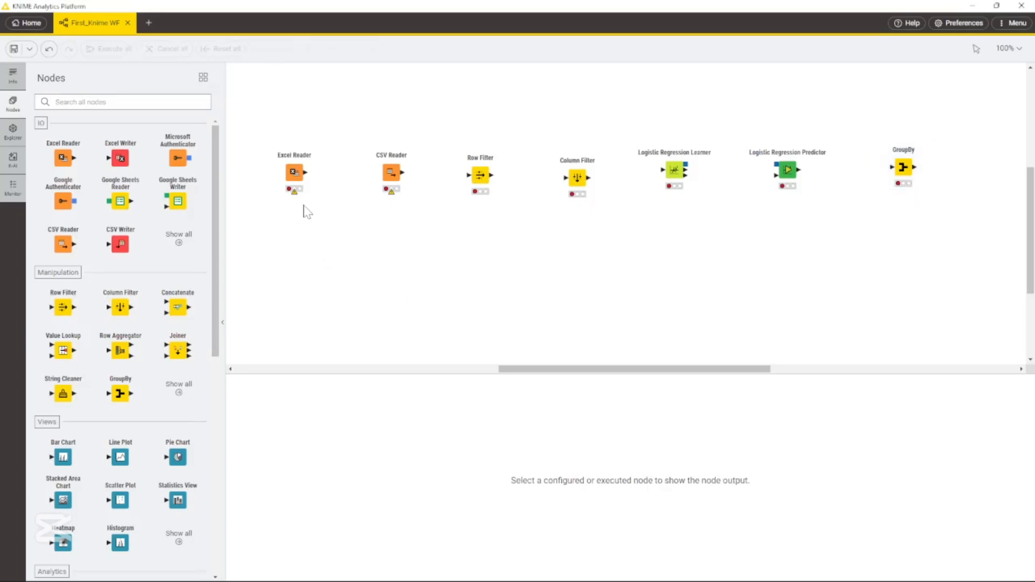
{"action": "left_click", "coordinate": [296, 175]}
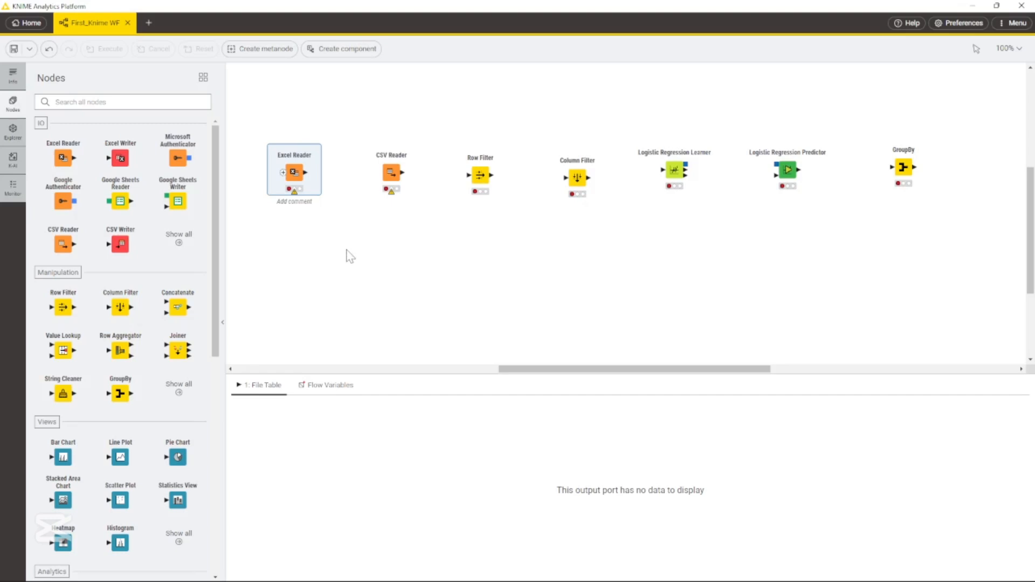
{"action": "left_click", "coordinate": [393, 171]}
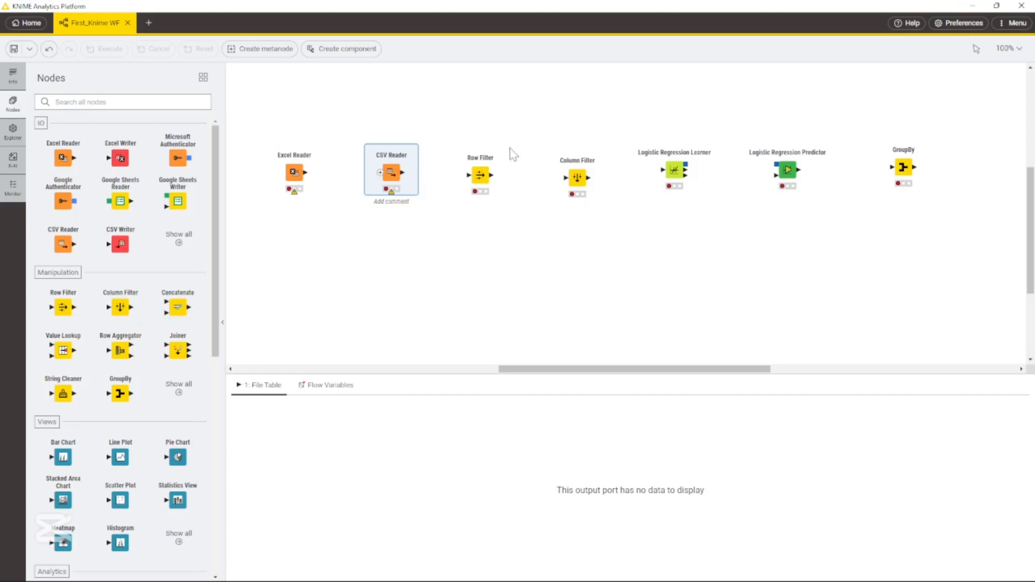
Inspect the Row Filter and Column Filter nodes on the canvas and search the node repository for "filter".
{"action": "left_click", "coordinate": [479, 173]}
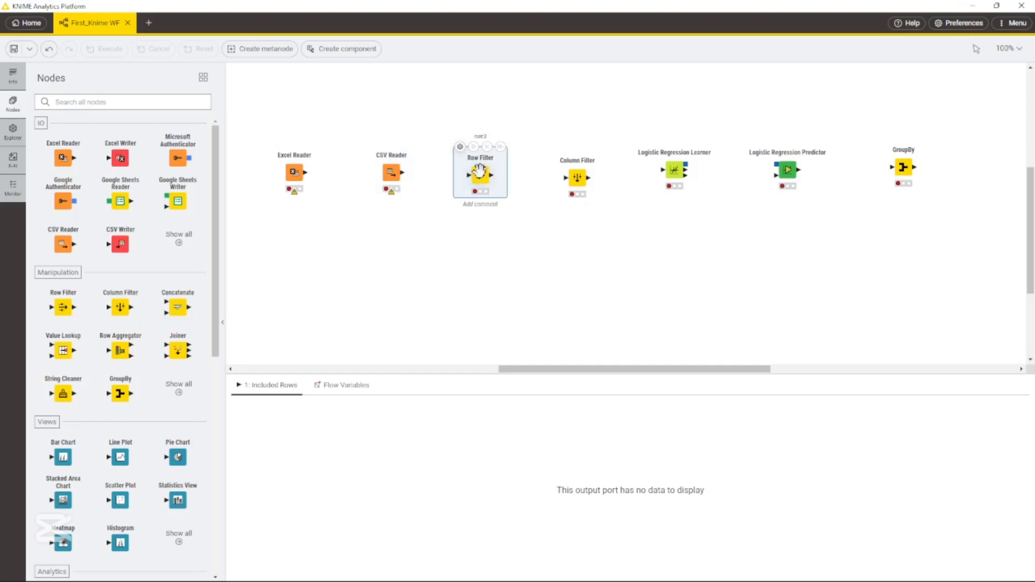
{"action": "left_click", "coordinate": [579, 176]}
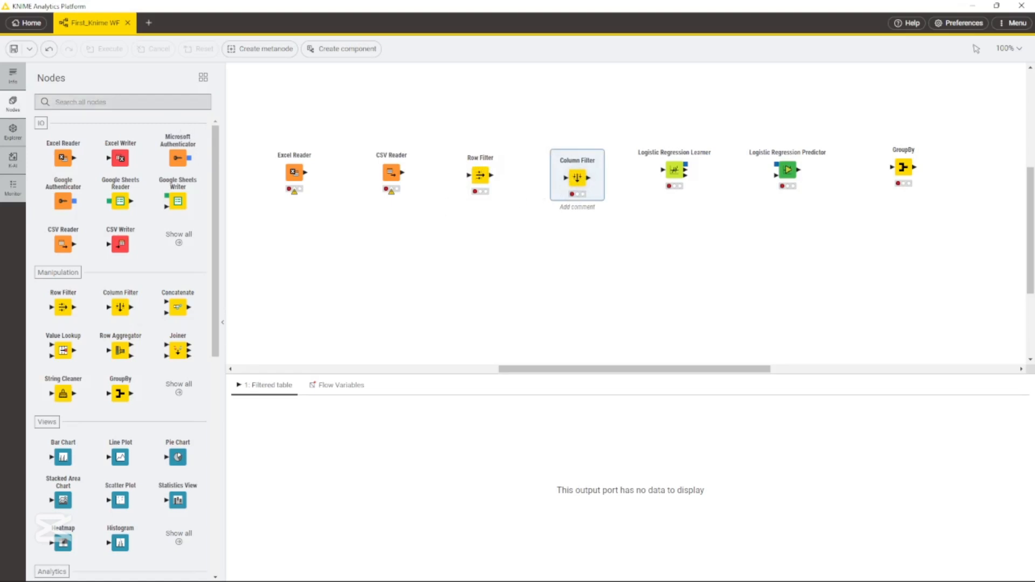
{"action": "left_click", "coordinate": [80, 102]}
{"action": "type", "text": "filter"}
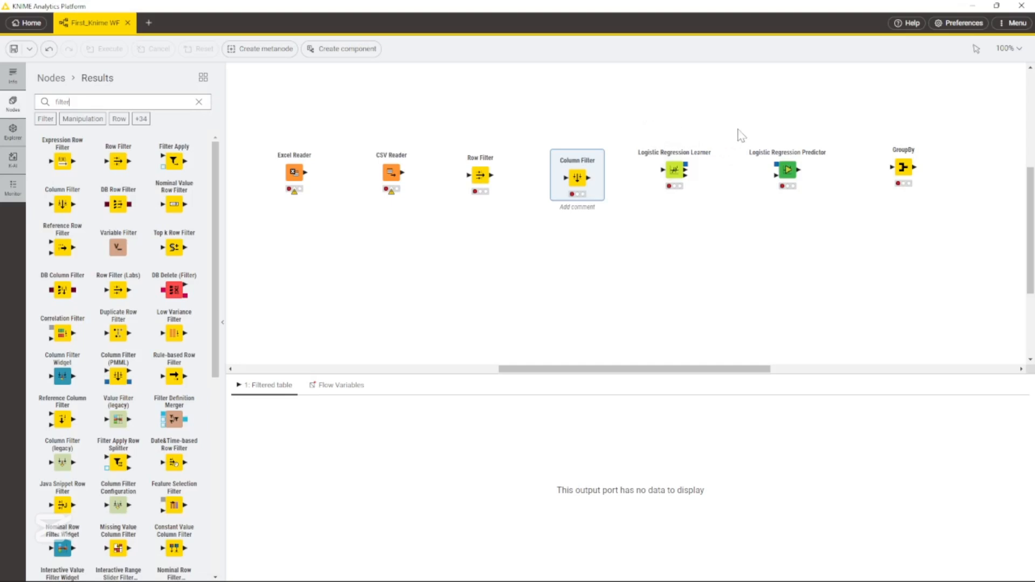
Inspect the Logistic Regression Learner, Logistic Regression Predictor and Excel Reader nodes on the canvas in turn.
{"action": "left_click", "coordinate": [675, 168]}
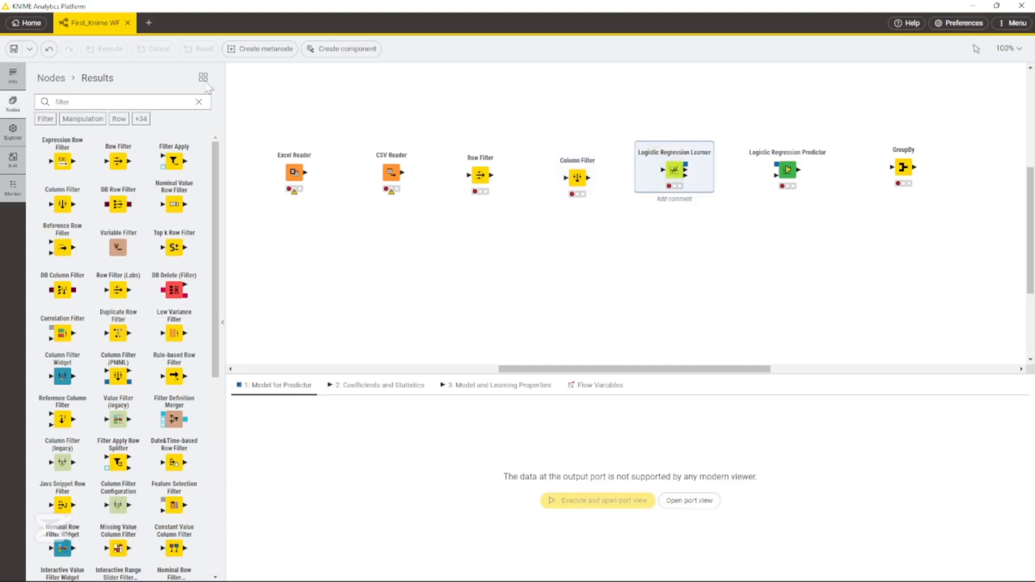
{"action": "left_click", "coordinate": [786, 171]}
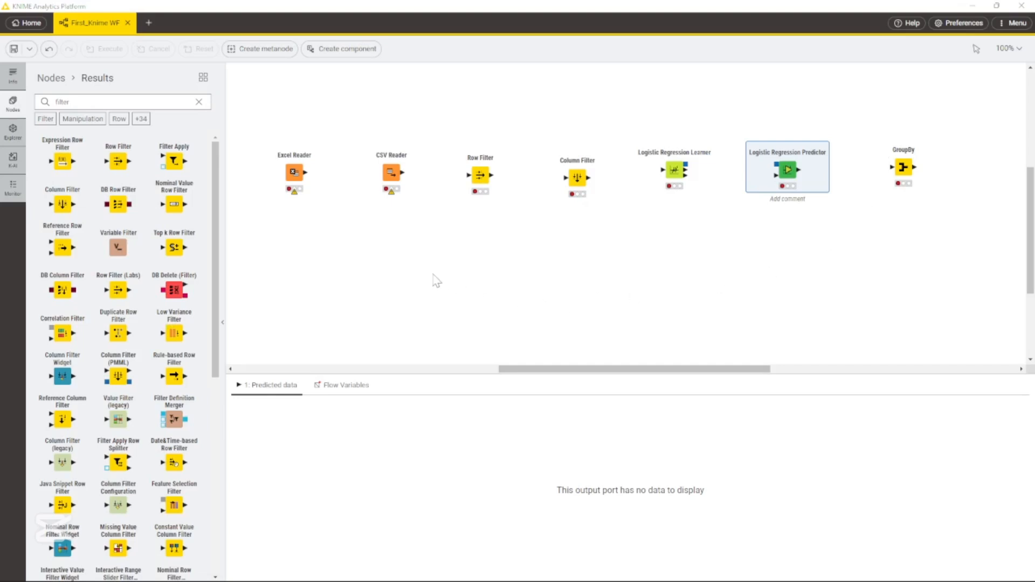
{"action": "left_click", "coordinate": [366, 272]}
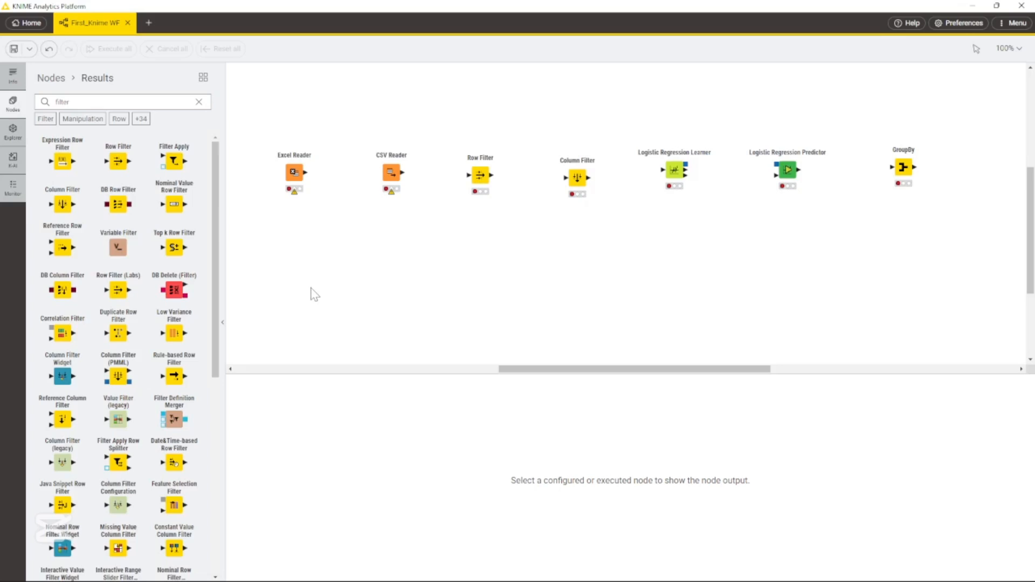
{"action": "mouse_move", "coordinate": [294, 174]}
{"action": "left_click", "coordinate": [291, 174]}
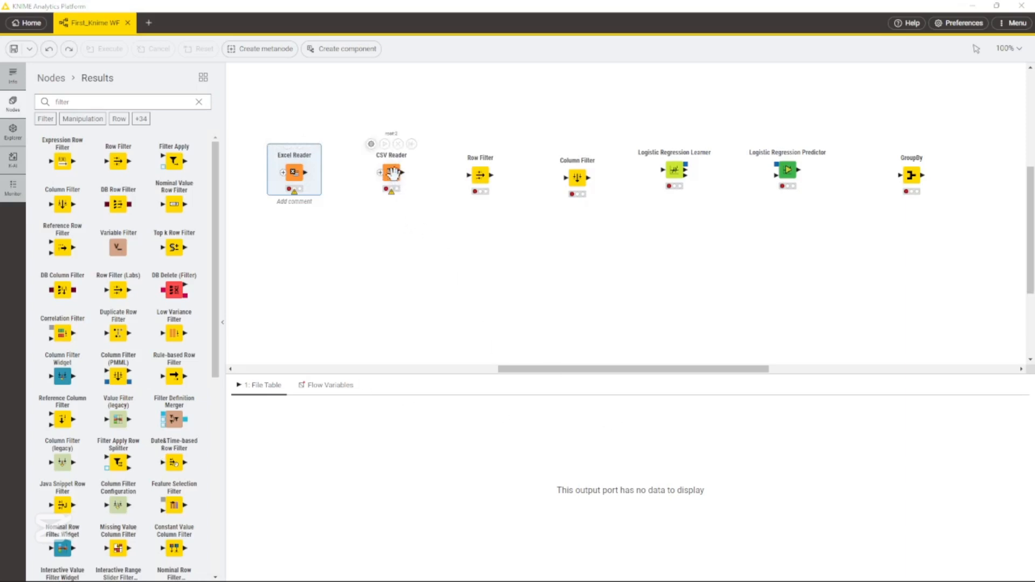
Move the CSV Reader and Row Filter nodes below the node row and connect the CSV Reader's output to the Row Filter's input.
{"action": "left_click_drag", "start_coordinate": [391, 173], "coordinate": [326, 277]}
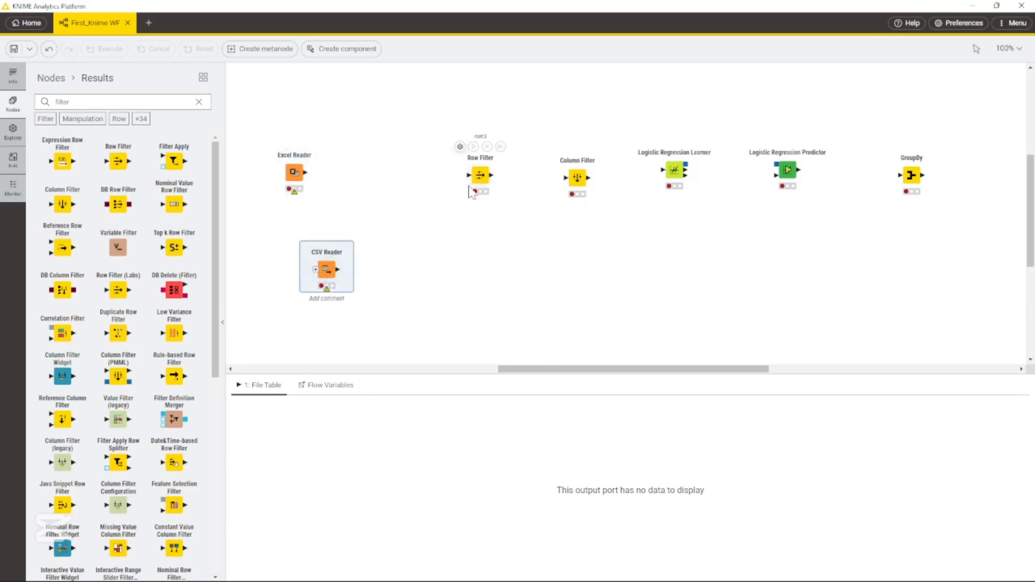
{"action": "left_click_drag", "start_coordinate": [474, 173], "coordinate": [458, 269]}
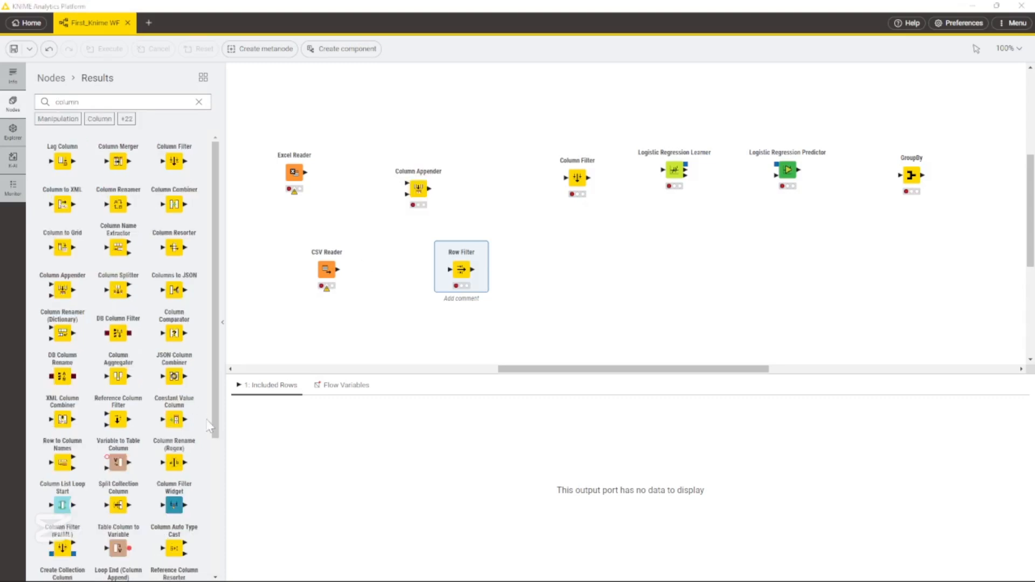
{"action": "left_click", "coordinate": [550, 296]}
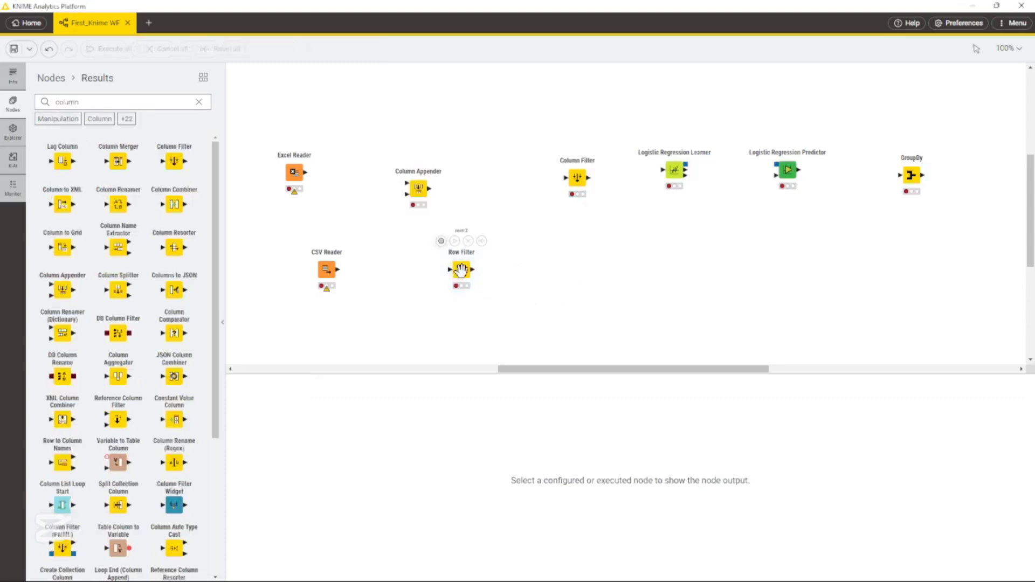
{"action": "left_click", "coordinate": [461, 270]}
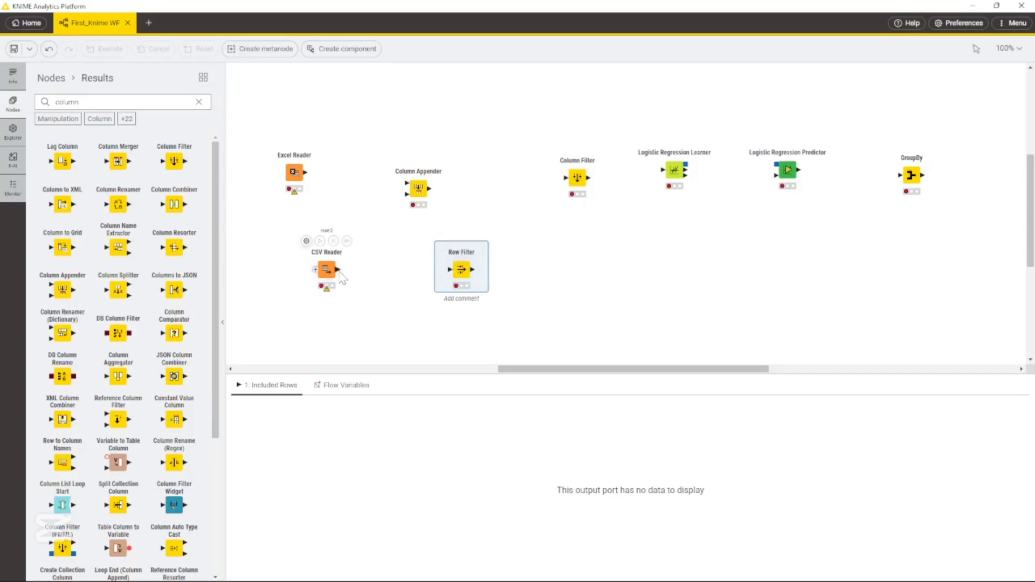
{"action": "left_click_drag", "start_coordinate": [339, 272], "coordinate": [457, 269]}
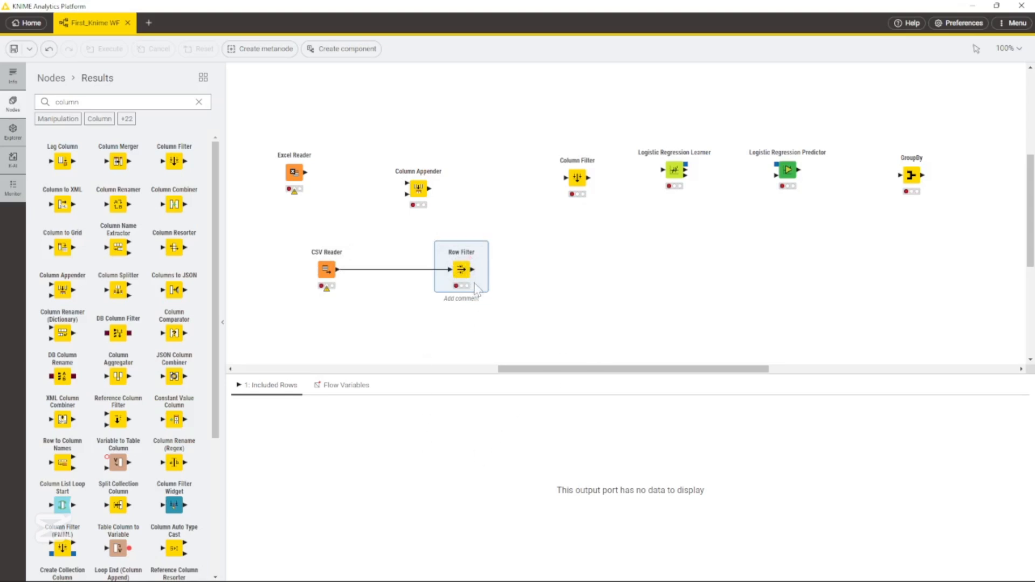
Add a Joiner node from the compatible nodes, connected to the Row Filter's output.
{"action": "left_click_drag", "start_coordinate": [474, 271], "coordinate": [544, 270]}
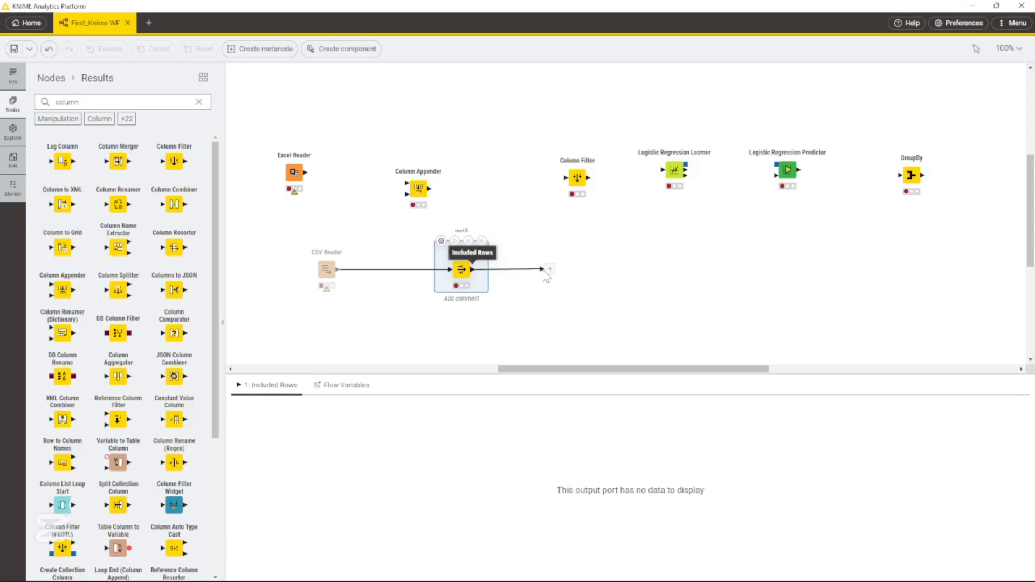
{"action": "left_click_drag", "start_coordinate": [543, 269], "coordinate": [555, 270]}
{"action": "left_click_drag", "start_coordinate": [557, 277], "coordinate": [559, 278]}
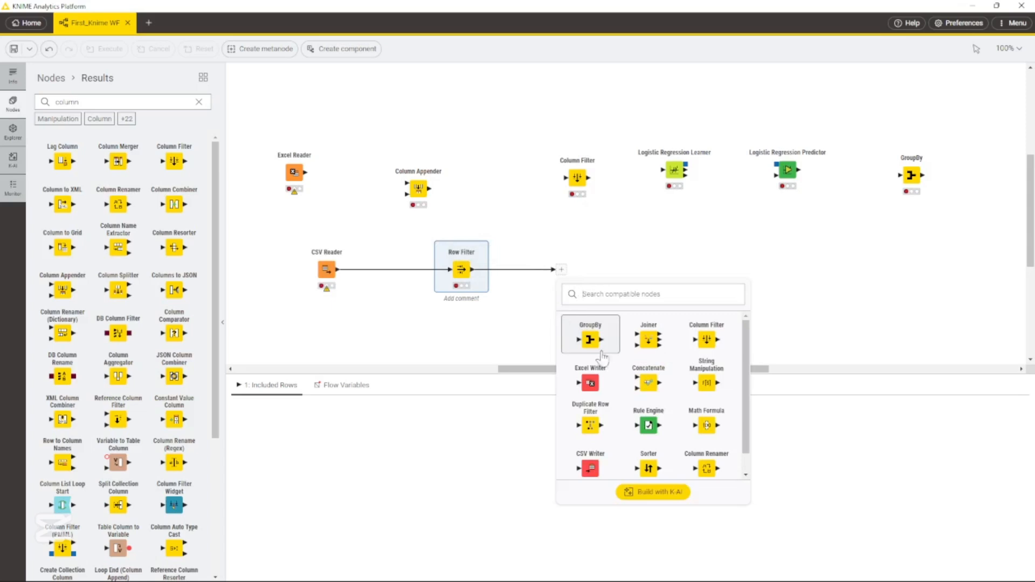
{"action": "scroll", "coordinate": [652, 400], "scroll_direction": "down", "scroll_amount": 1}
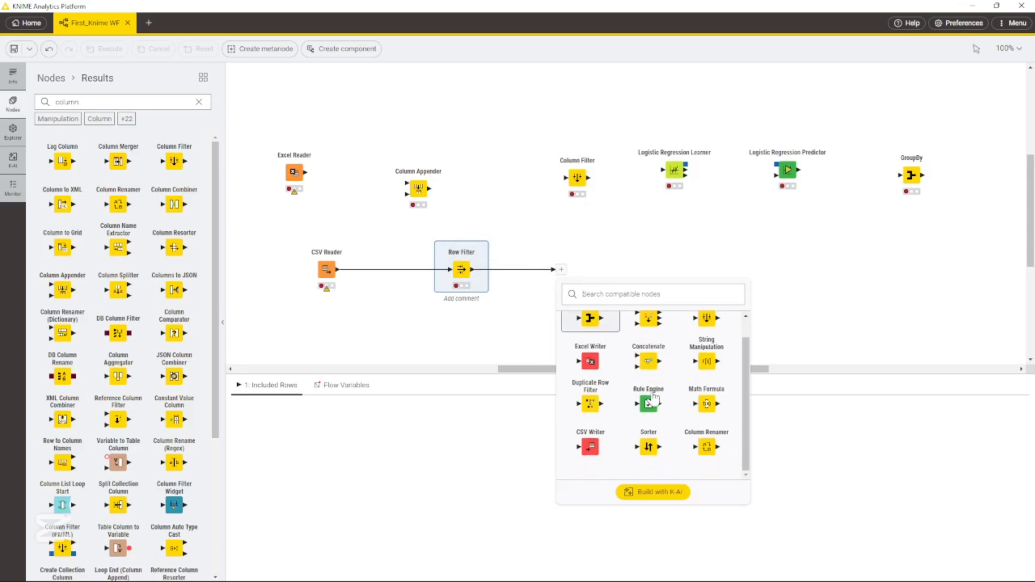
{"action": "scroll", "coordinate": [653, 399], "scroll_direction": "up", "scroll_amount": 1}
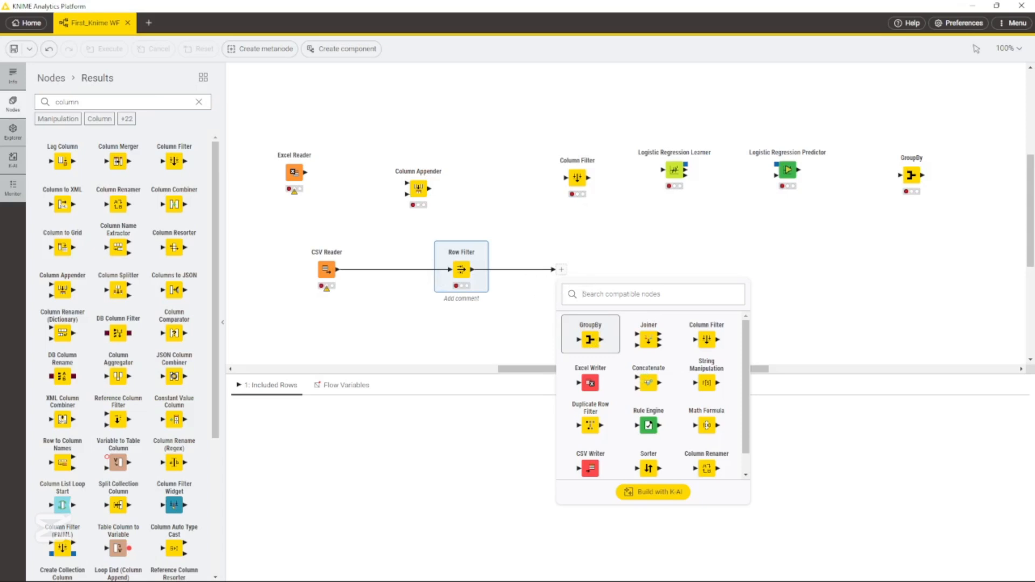
{"action": "left_click", "coordinate": [656, 342]}
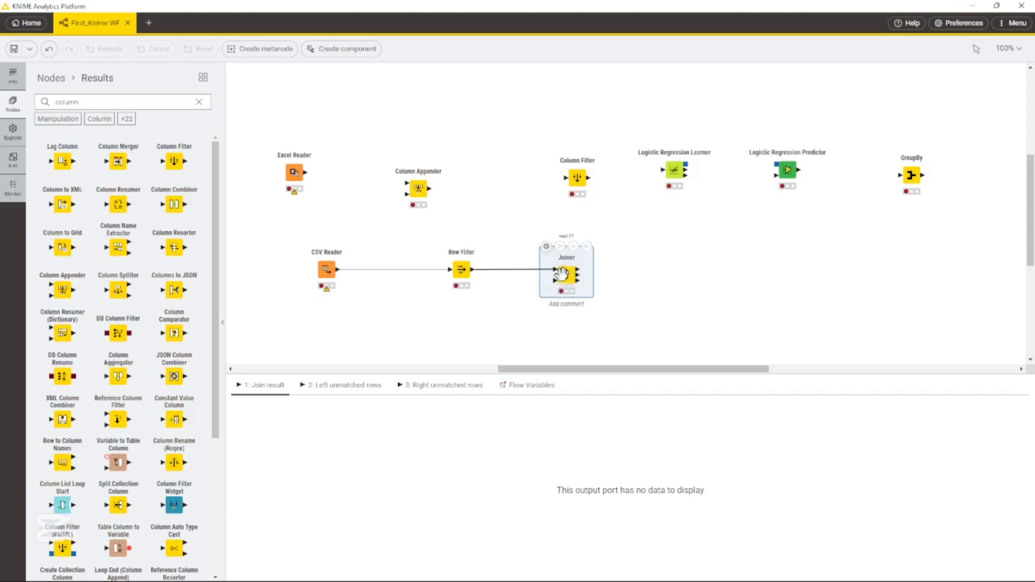
Inspect the Column Appender node and its option for adding a port, and the Joiner node.
{"action": "left_click", "coordinate": [411, 210]}
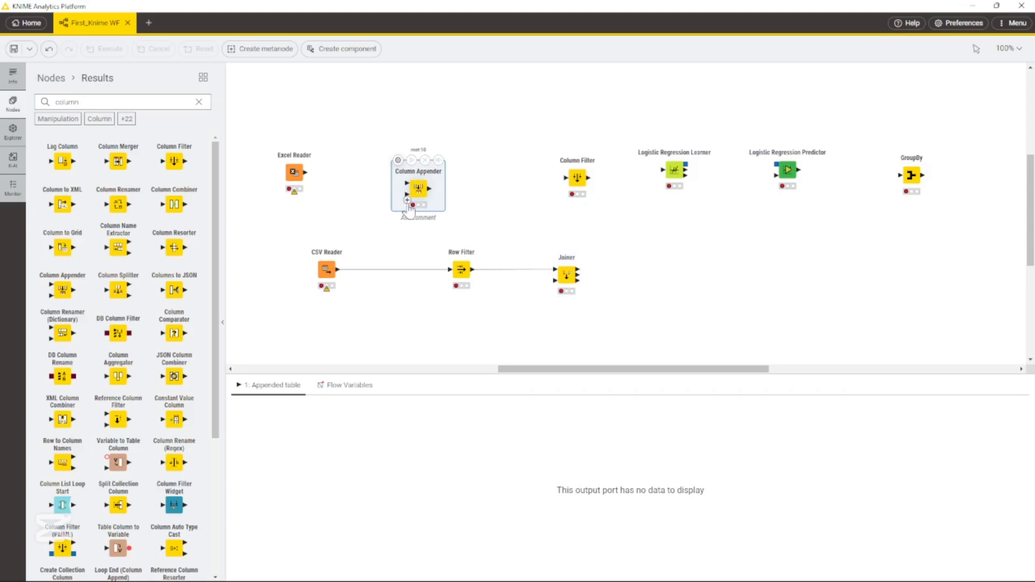
{"action": "left_click", "coordinate": [407, 201]}
{"action": "left_click", "coordinate": [566, 273]}
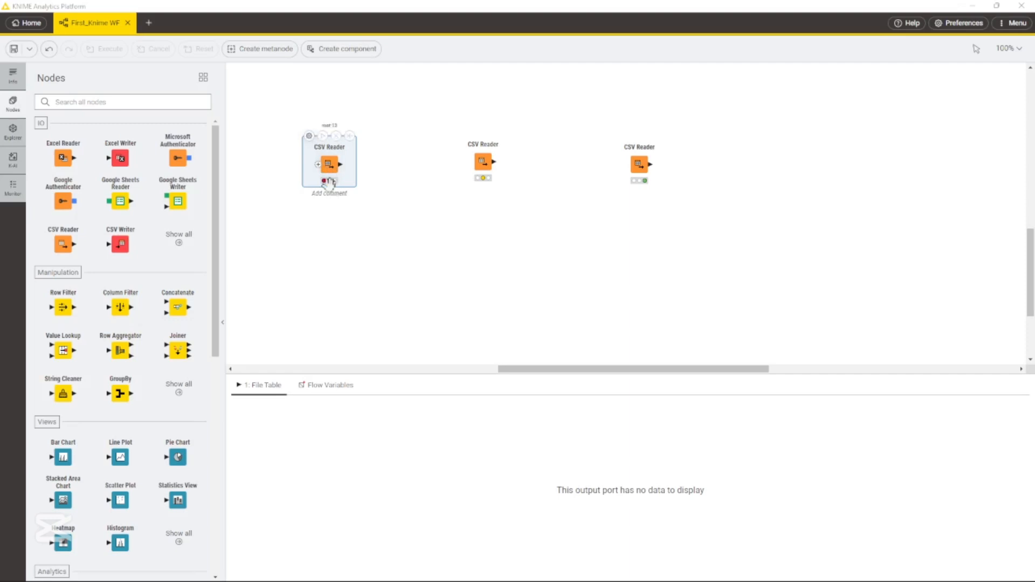
View the unconfigured CSV Reader's settings dialog, then inspect the output of the configured and executed CSV Readers.
{"action": "mouse_move", "coordinate": [330, 183]}
{"action": "double_click", "coordinate": [327, 164]}
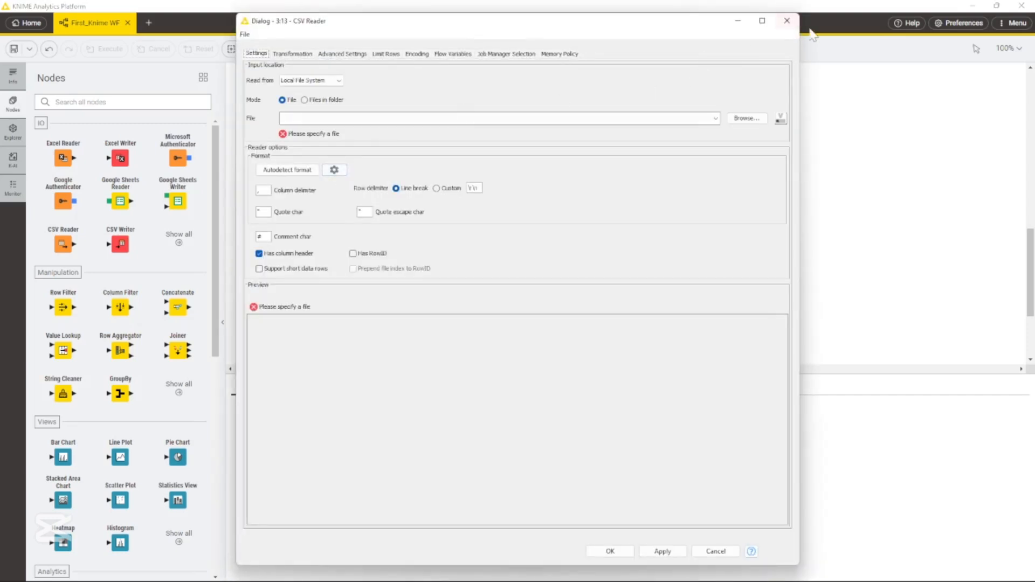
{"action": "left_click", "coordinate": [788, 24]}
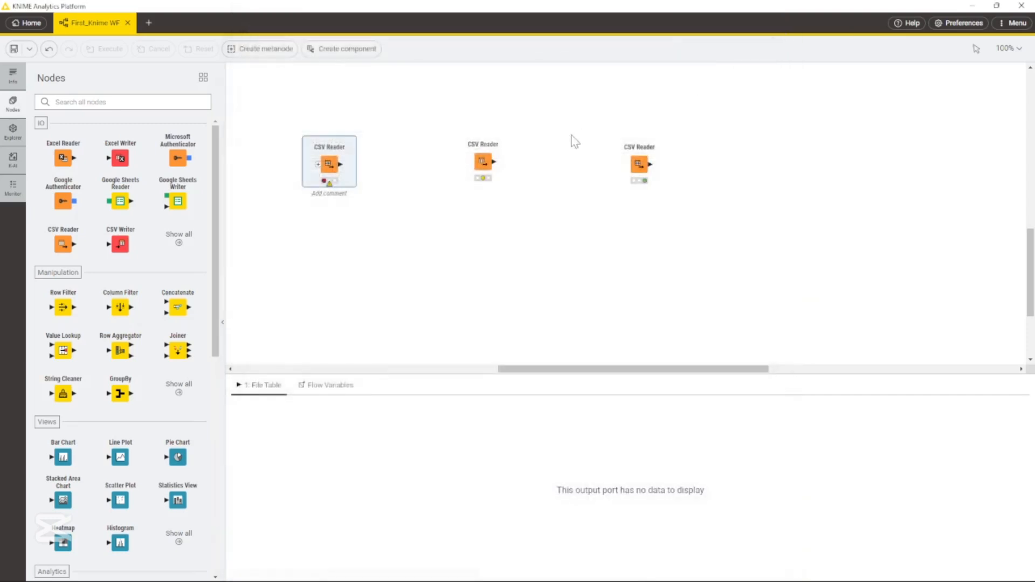
{"action": "left_click", "coordinate": [479, 162]}
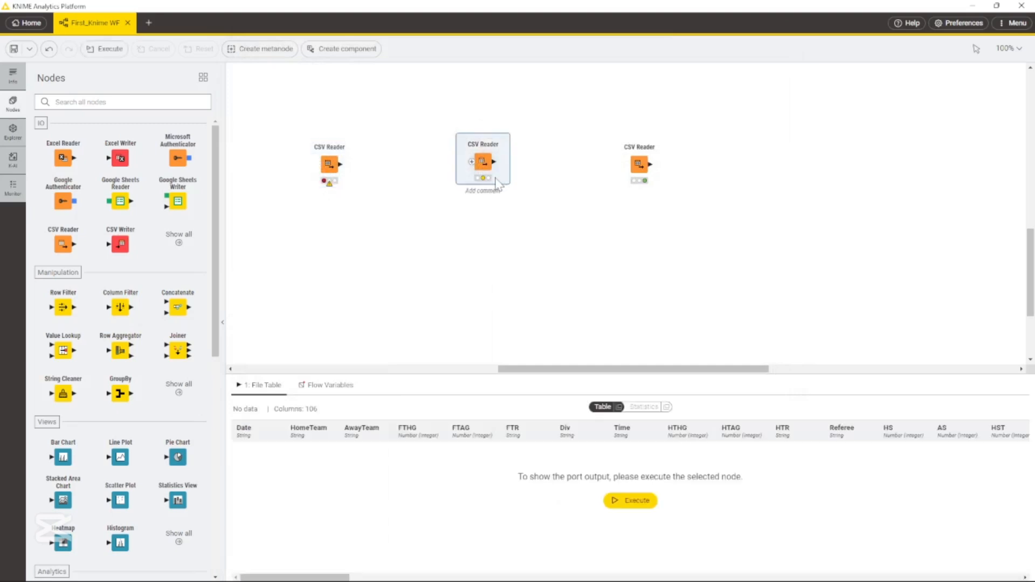
{"action": "mouse_move", "coordinate": [493, 180]}
{"action": "left_click", "coordinate": [637, 167]}
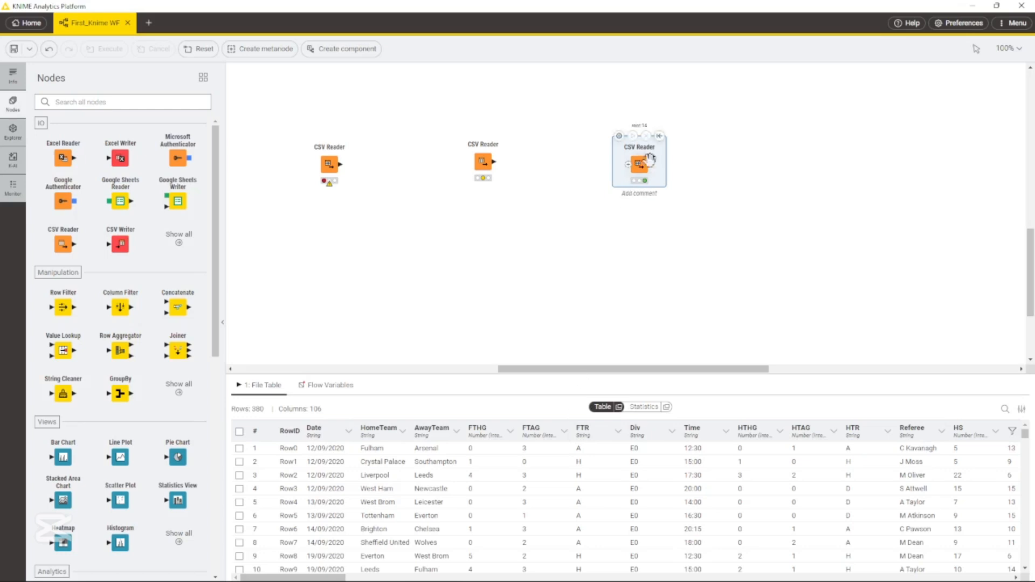
Add a Column Filter node from the compatible nodes, connected to the executed CSV Reader's output.
{"action": "left_click_drag", "start_coordinate": [652, 165], "coordinate": [733, 170]}
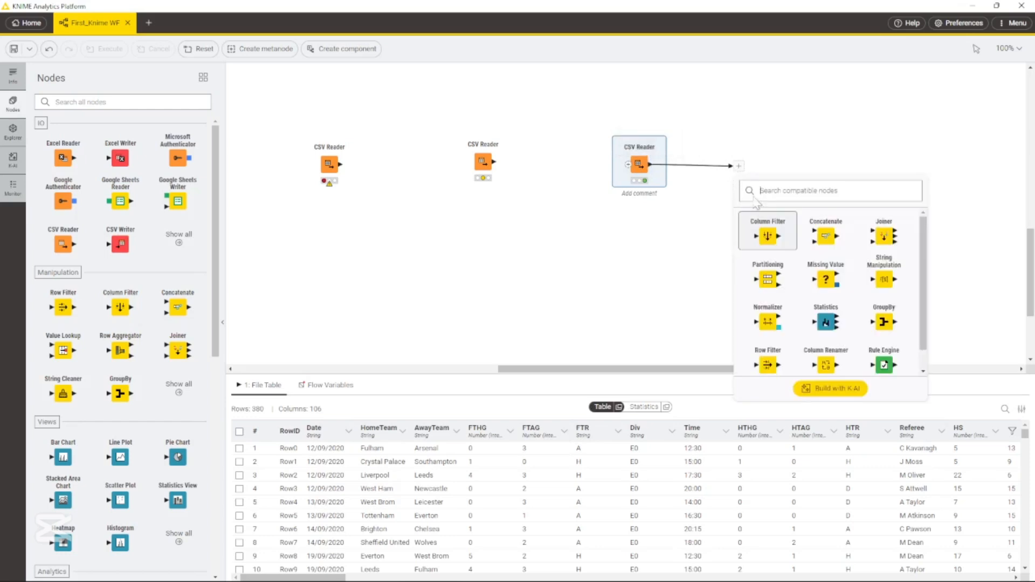
{"action": "left_click", "coordinate": [766, 237]}
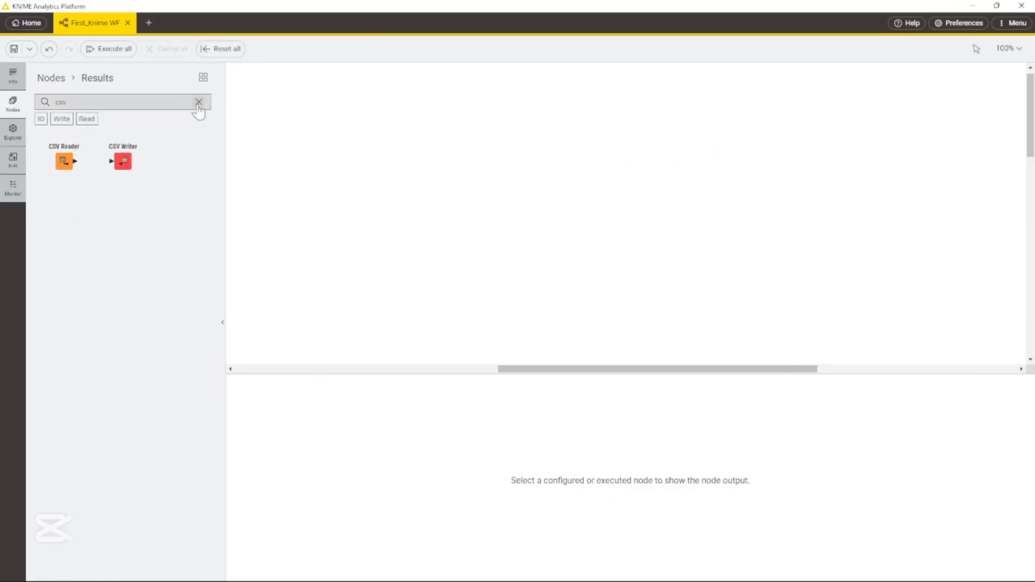
Search the node repository for "csv" and add a CSV Reader node to the empty canvas area.
{"action": "left_click", "coordinate": [198, 102]}
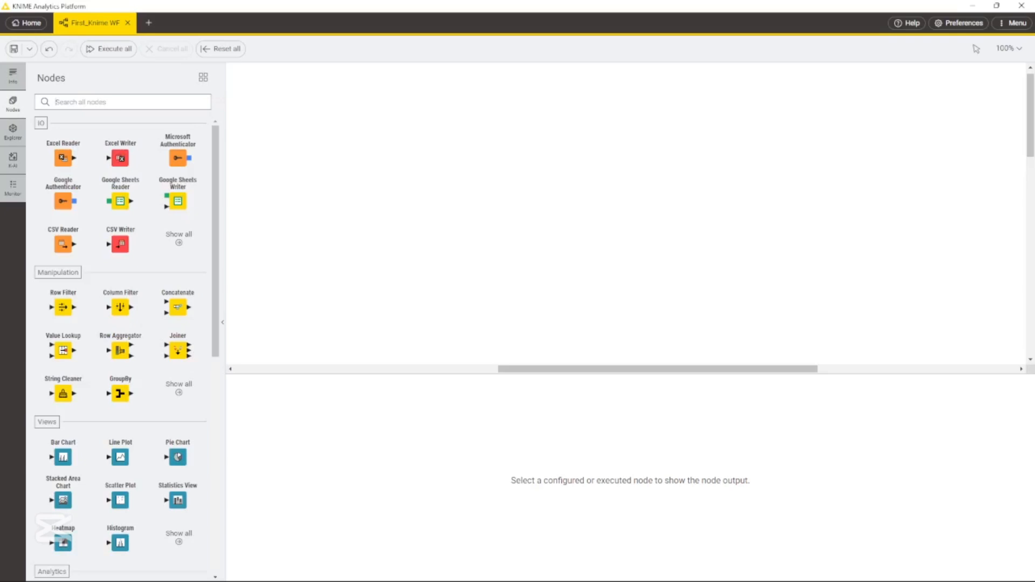
{"action": "type", "text": "csv"}
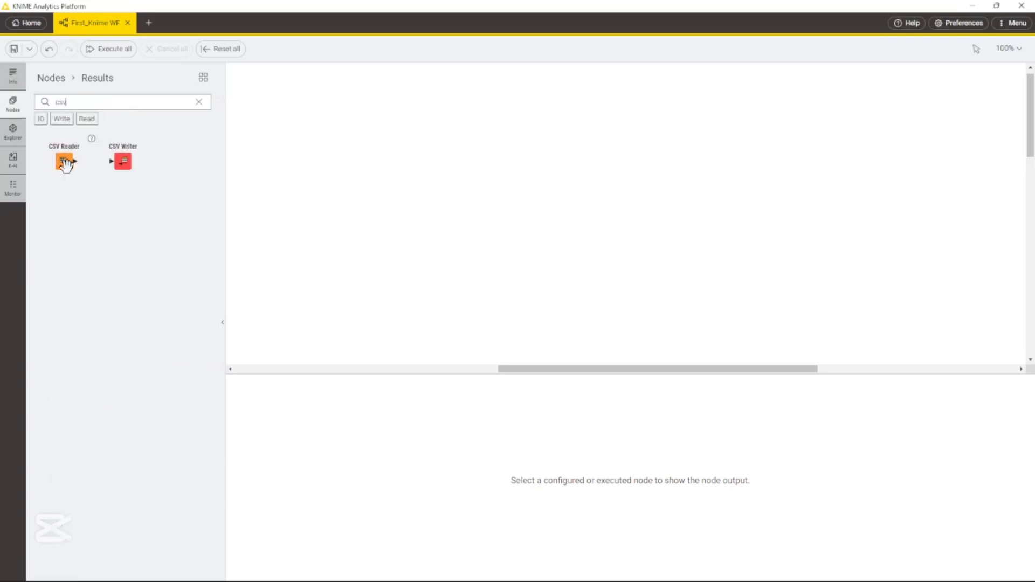
{"action": "left_click_drag", "start_coordinate": [65, 165], "coordinate": [398, 172]}
{"action": "left_click_drag", "start_coordinate": [413, 168], "coordinate": [412, 165]}
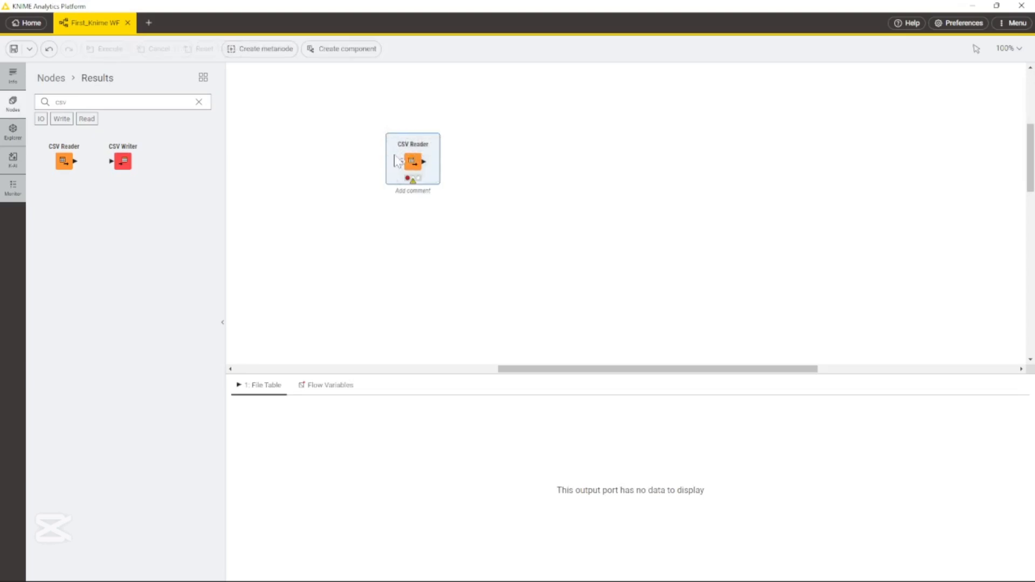
Configure the new CSV Reader to read final_dataset.csv from Documents\DDD\EPL Datasets, check the data preview and apply the settings.
{"action": "double_click", "coordinate": [411, 161]}
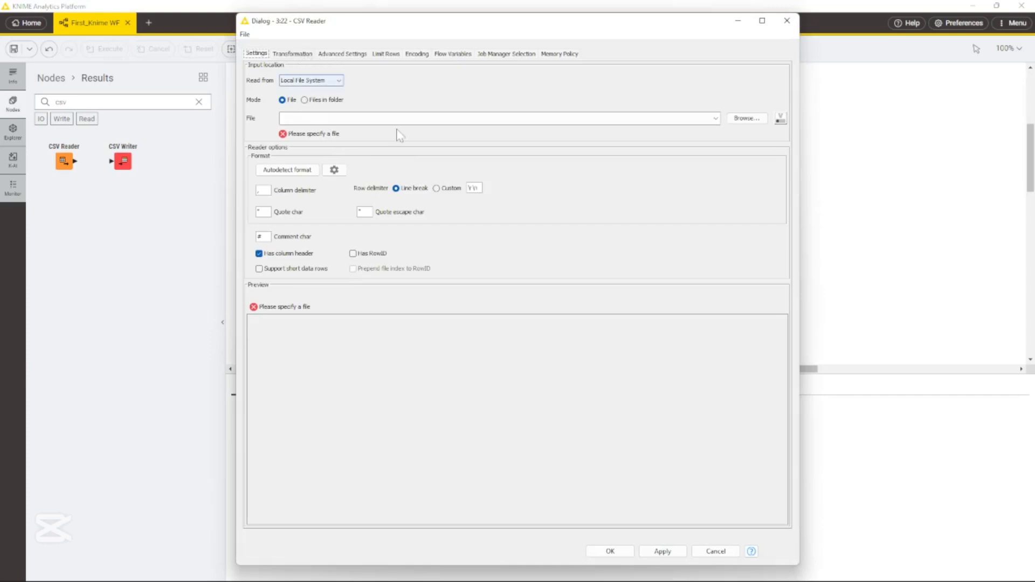
{"action": "left_click", "coordinate": [747, 121]}
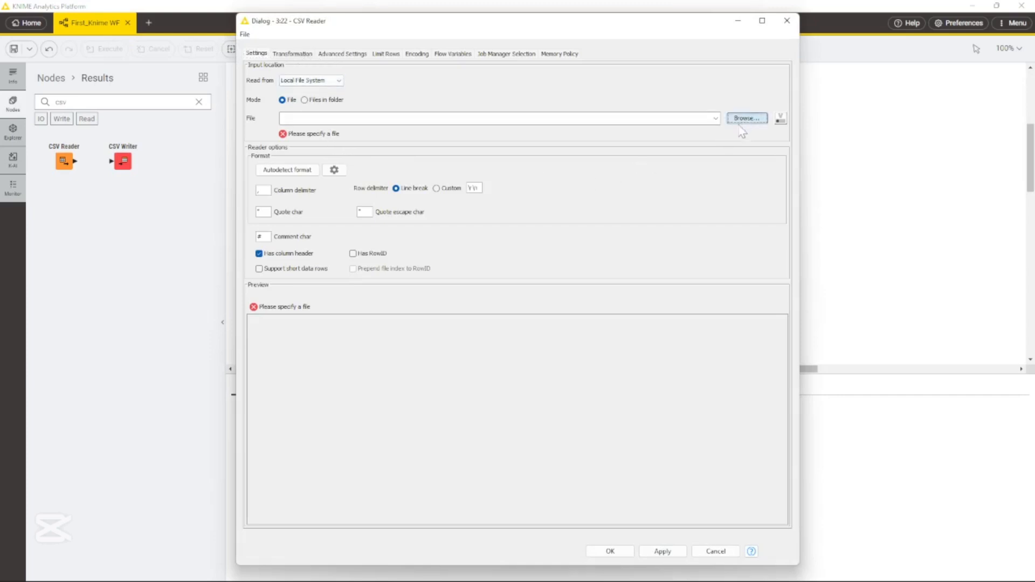
{"action": "double_click", "coordinate": [442, 82]}
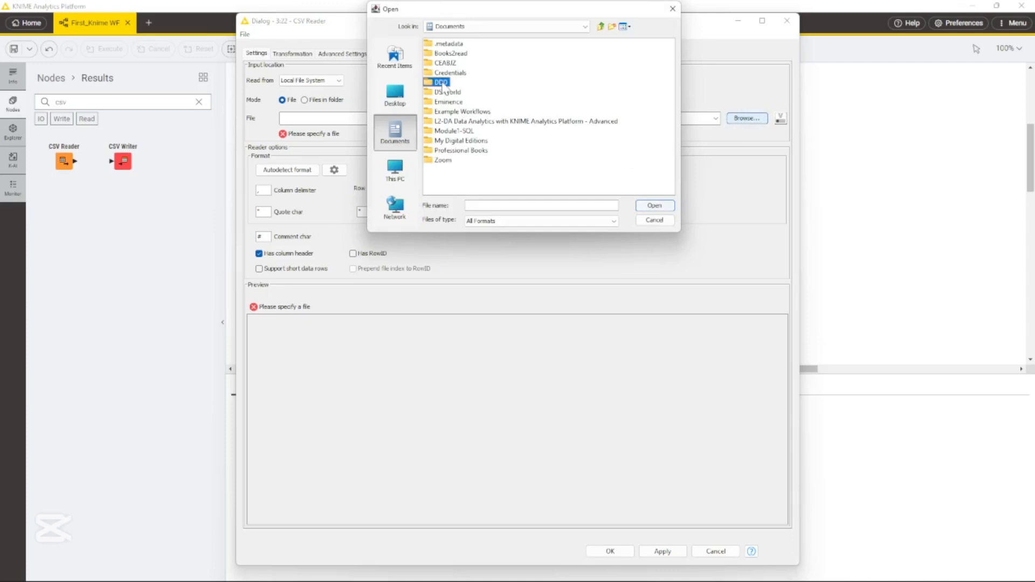
{"action": "double_click", "coordinate": [452, 46]}
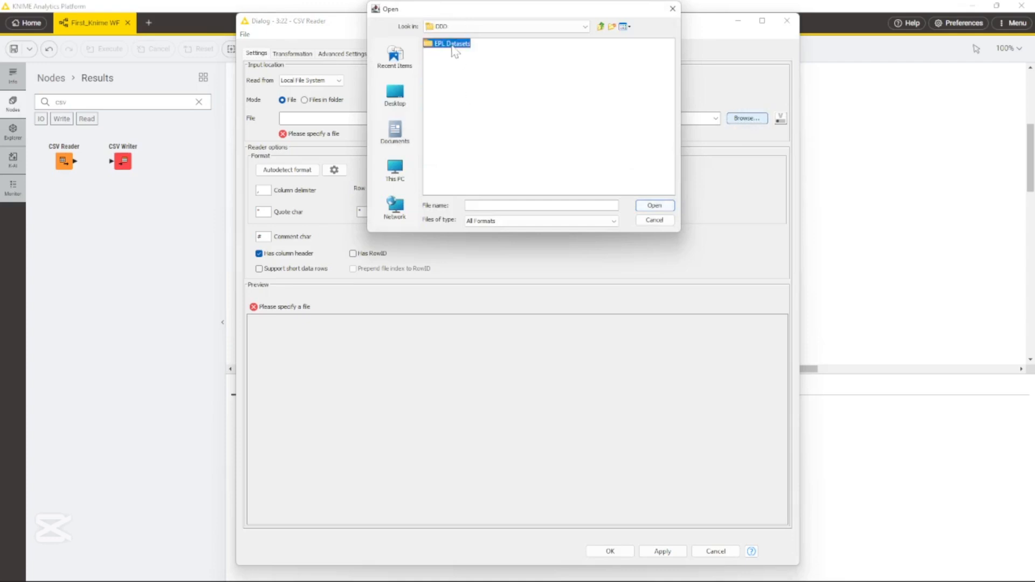
{"action": "double_click", "coordinate": [447, 74]}
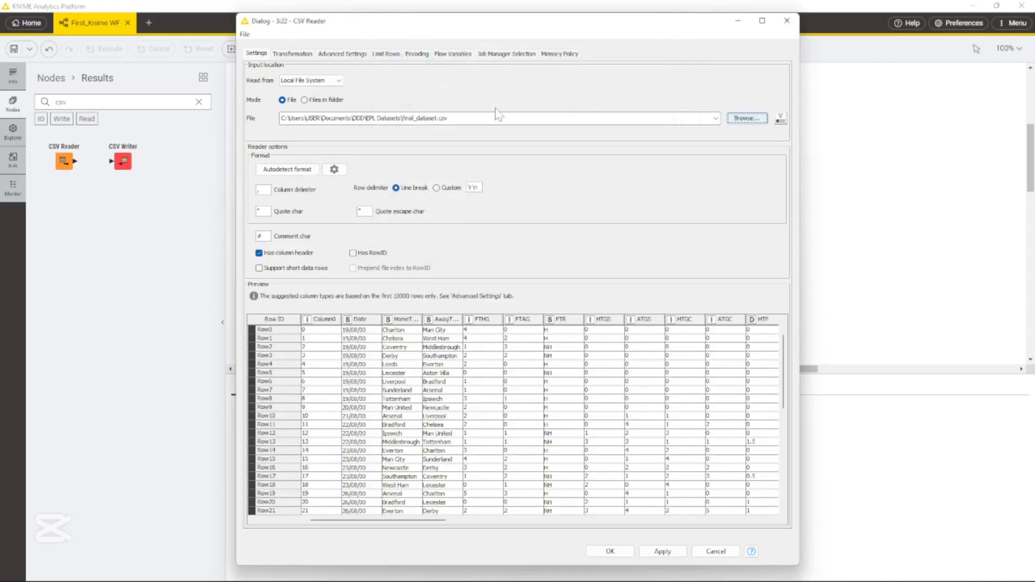
{"action": "scroll", "coordinate": [573, 350], "scroll_direction": "down", "scroll_amount": 2}
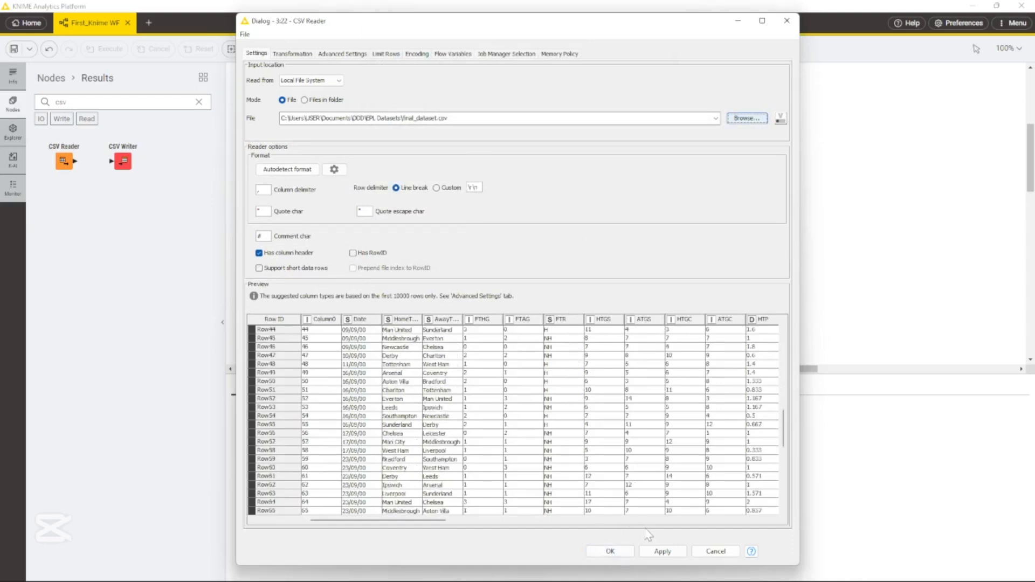
{"action": "left_click", "coordinate": [659, 552]}
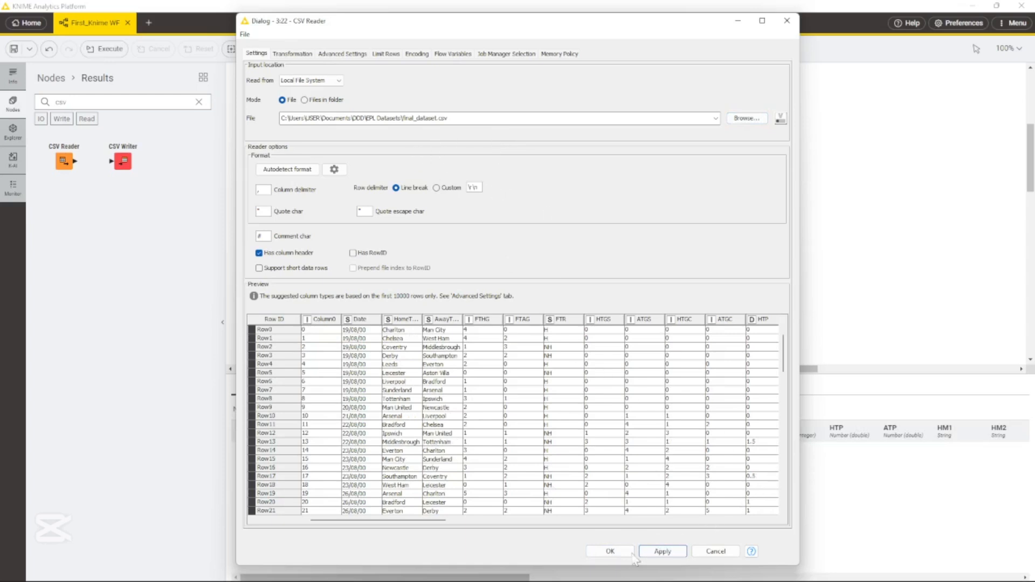
Confirm the CSV Reader's settings and add a Row Filter node connected to its output, searching the compatible nodes for "row".
{"action": "left_click", "coordinate": [611, 551]}
{"action": "mouse_move", "coordinate": [427, 172]}
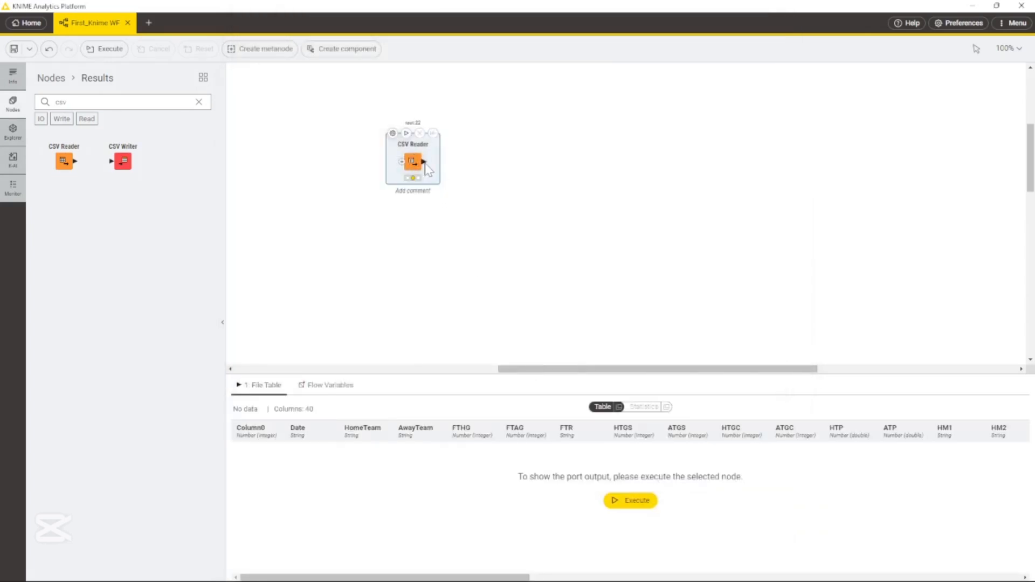
{"action": "left_click_drag", "start_coordinate": [425, 163], "coordinate": [490, 166]}
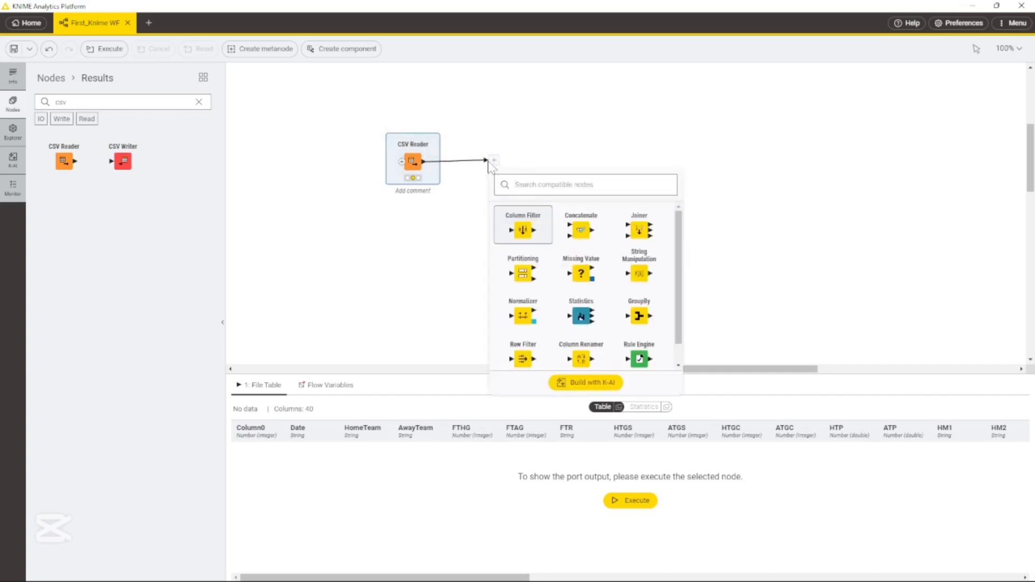
{"action": "left_click", "coordinate": [488, 167]}
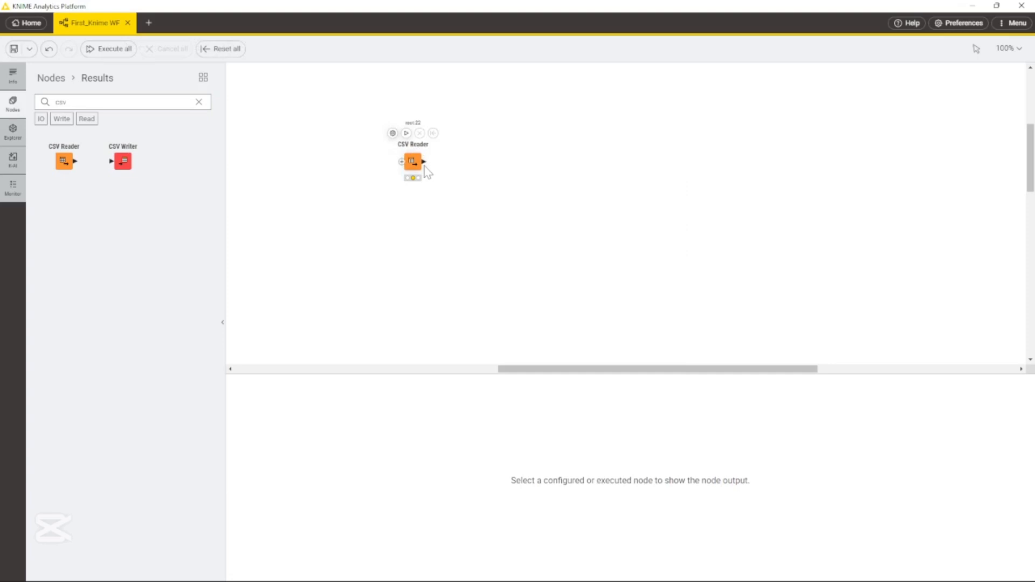
{"action": "left_click", "coordinate": [424, 167]}
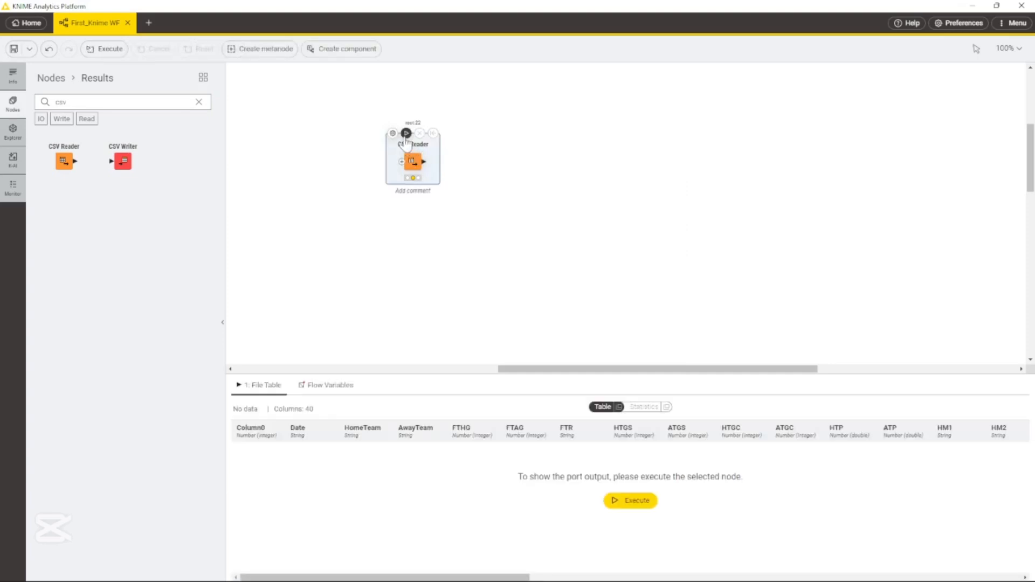
{"action": "left_click_drag", "start_coordinate": [423, 161], "coordinate": [482, 162]}
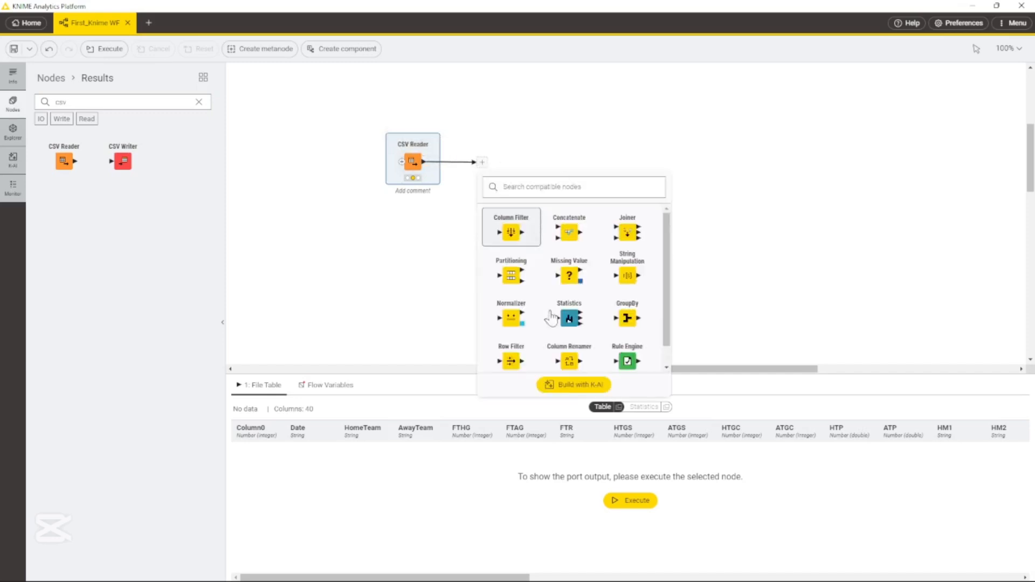
{"action": "scroll", "coordinate": [609, 304], "scroll_direction": "down", "scroll_amount": 1}
{"action": "scroll", "coordinate": [590, 294], "scroll_direction": "up", "scroll_amount": 1}
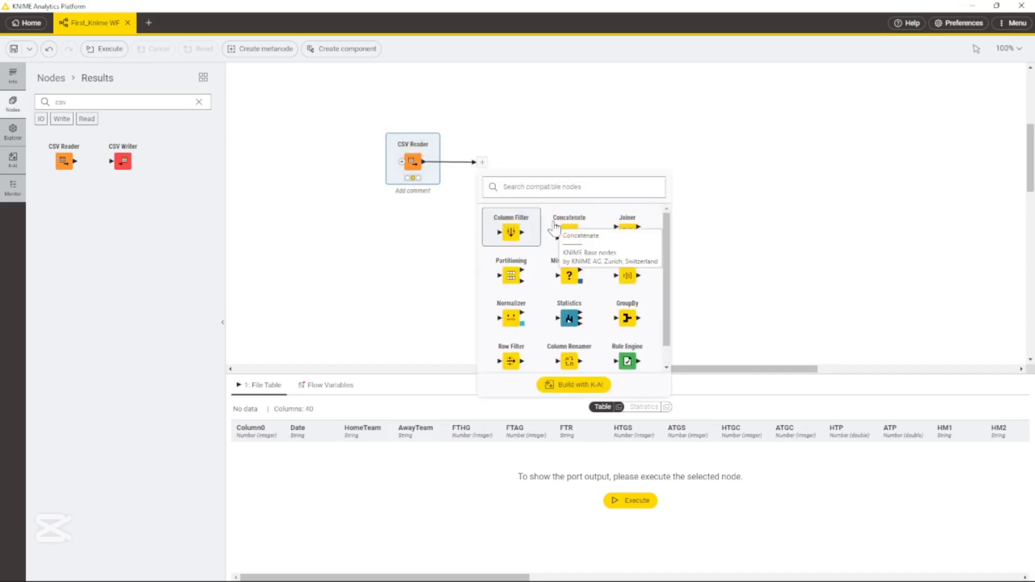
{"action": "type", "text": "row"}
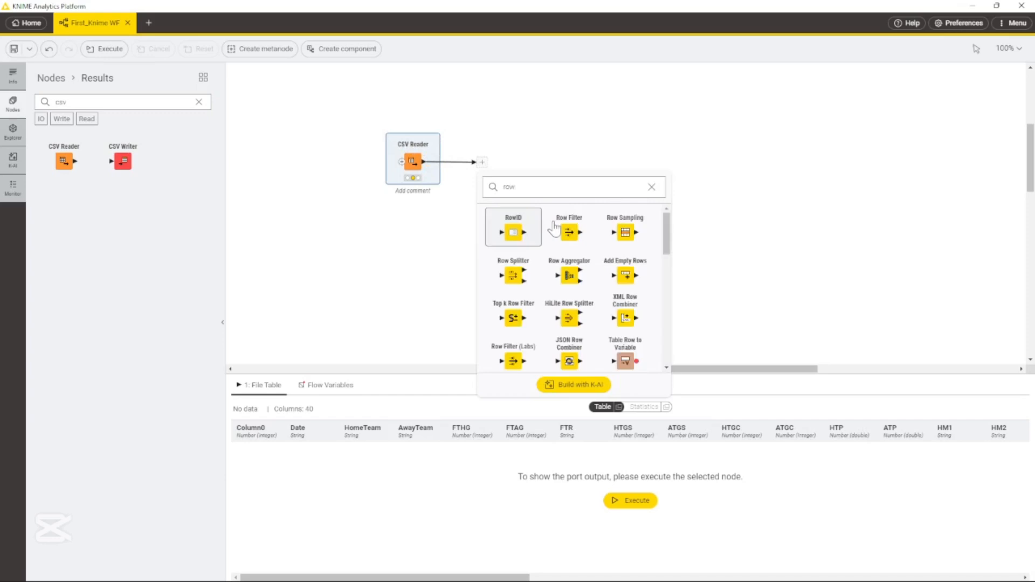
{"action": "left_click", "coordinate": [568, 238]}
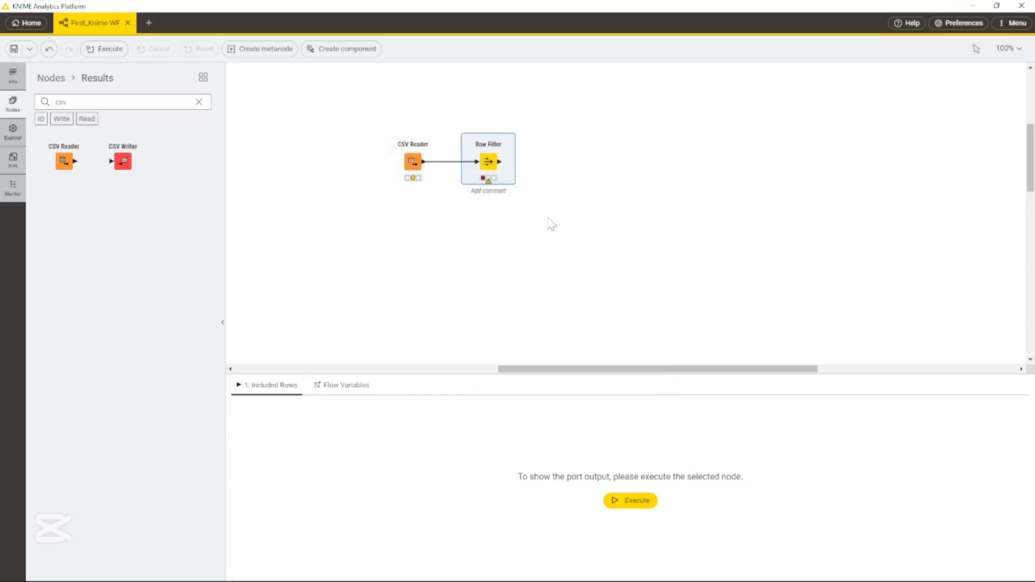
Configure the Row Filter to output matching rows where HomeTeam matches the regex Chelsea and AwayTeam matches the wildcard Arsenal.
{"action": "mouse_move", "coordinate": [488, 159]}
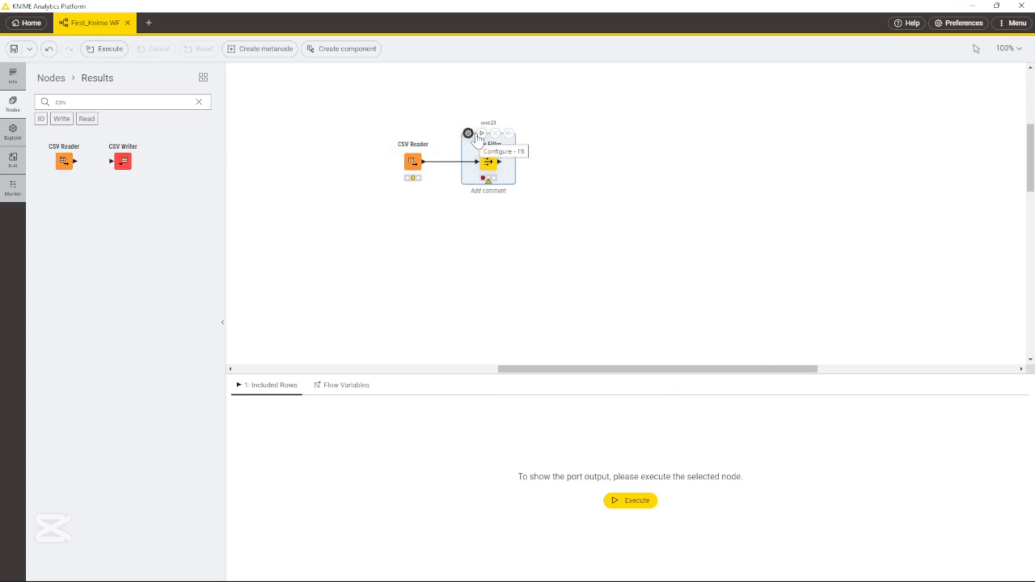
{"action": "left_click", "coordinate": [468, 133]}
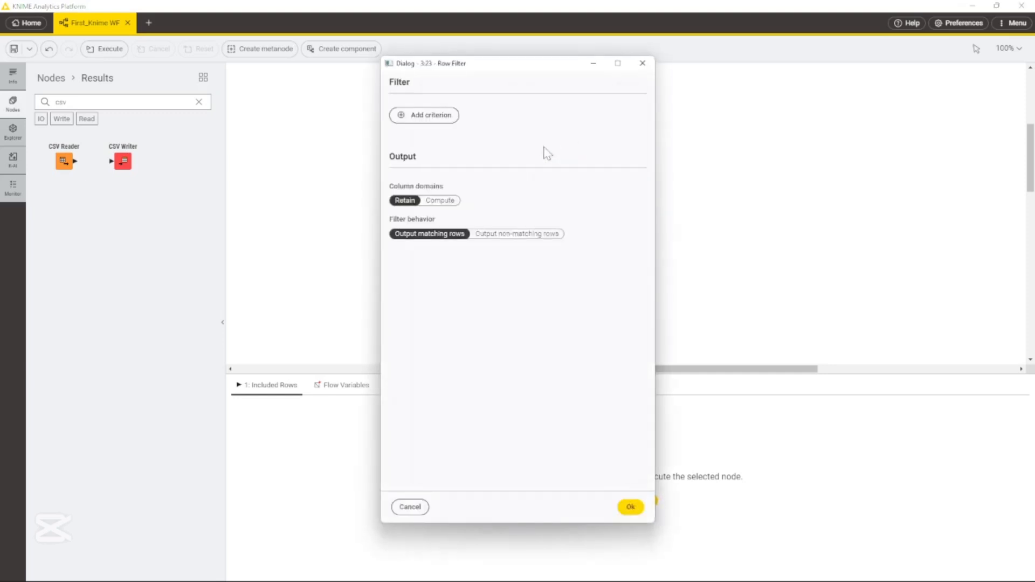
{"action": "left_click", "coordinate": [438, 114]}
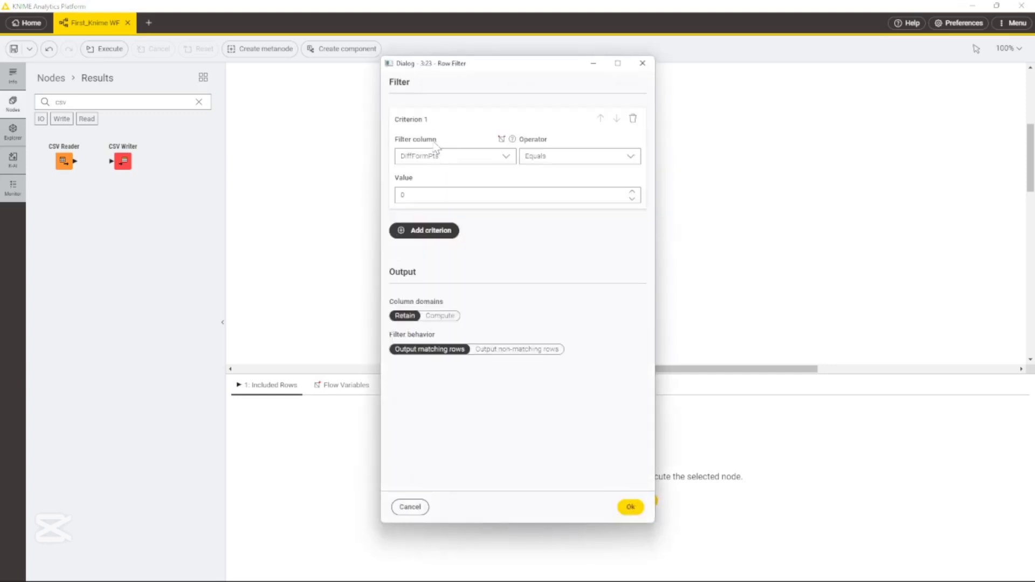
{"action": "left_click", "coordinate": [504, 159]}
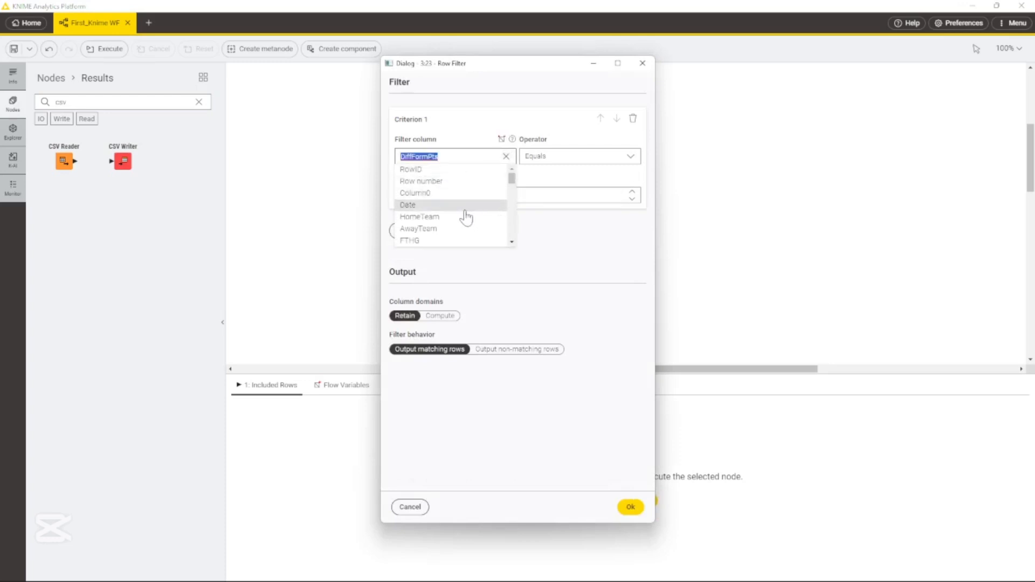
{"action": "left_click", "coordinate": [435, 216]}
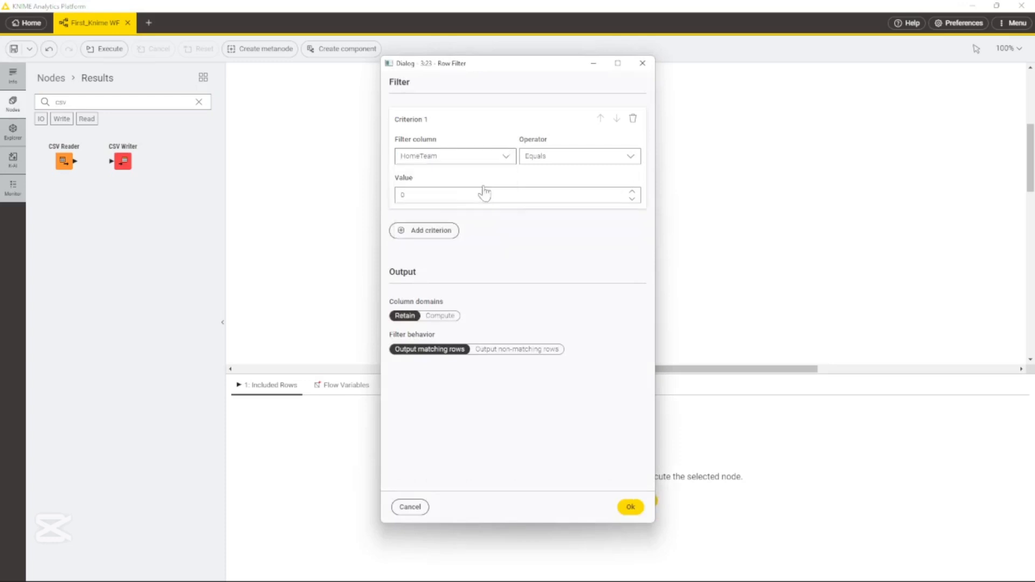
{"action": "left_click", "coordinate": [590, 159]}
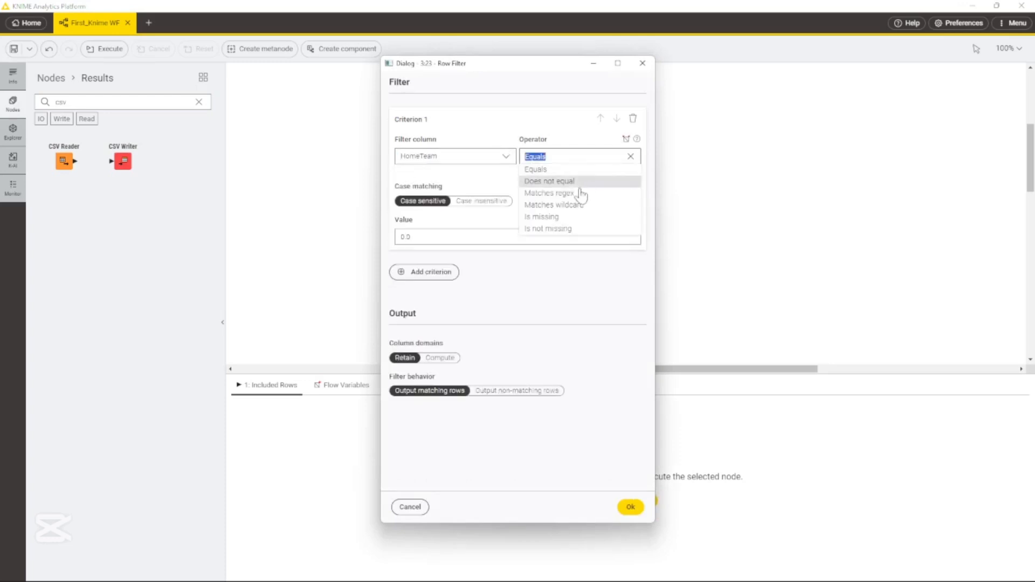
{"action": "left_click", "coordinate": [551, 193]}
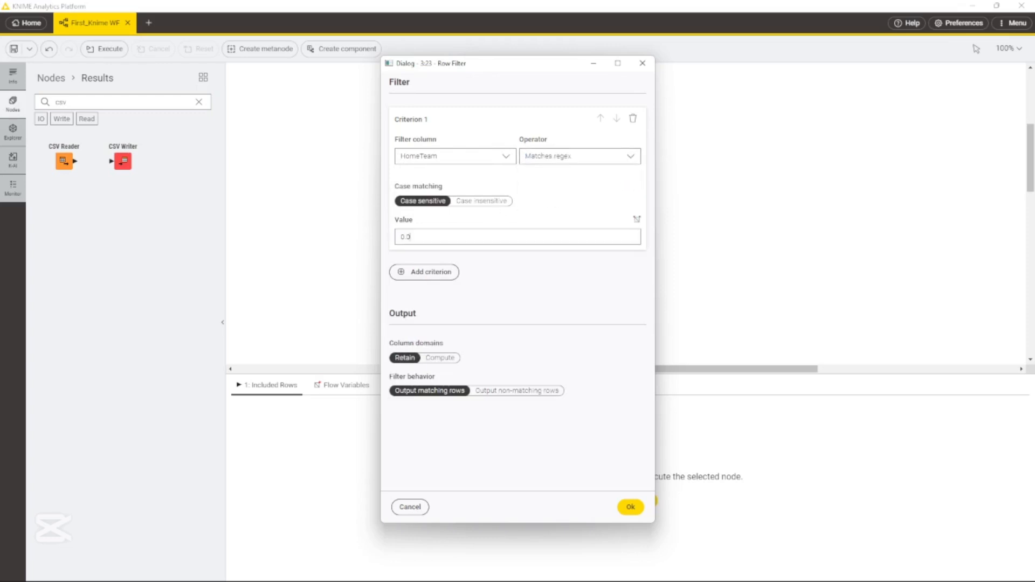
{"action": "left_click_drag", "start_coordinate": [414, 237], "coordinate": [379, 233]}
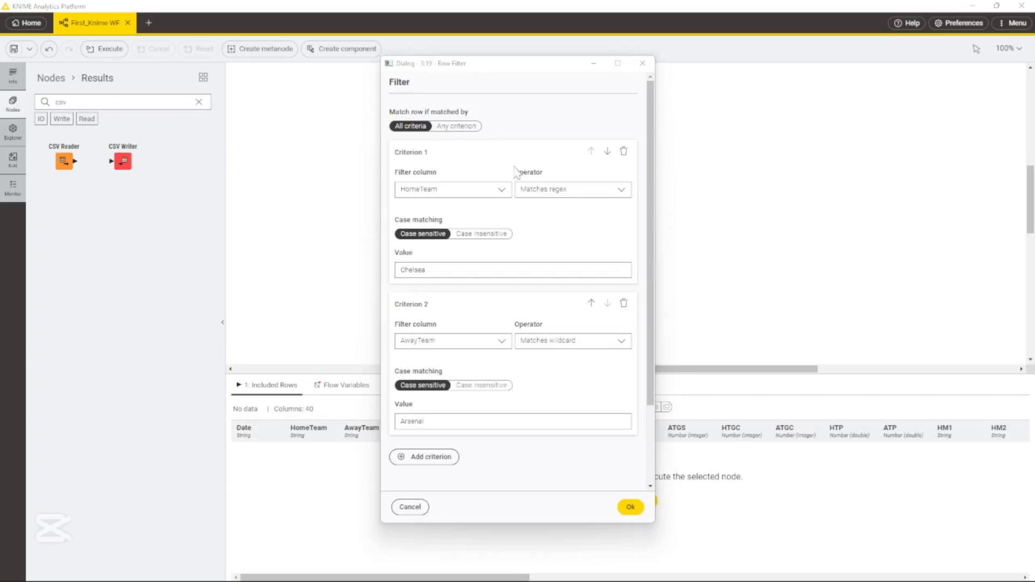
{"action": "scroll", "coordinate": [462, 348], "scroll_direction": "down", "scroll_amount": 2}
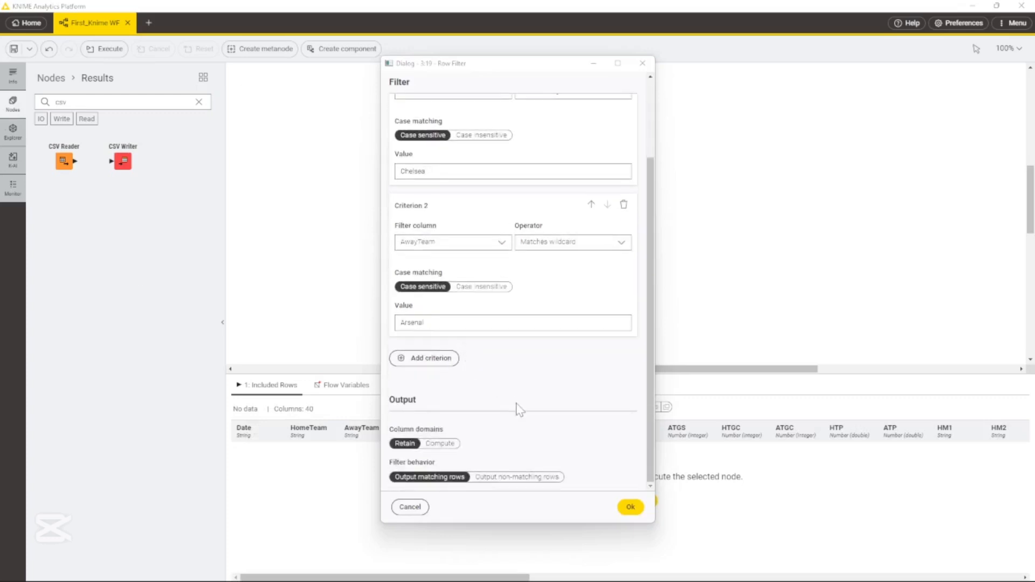
{"action": "left_click", "coordinate": [631, 508]}
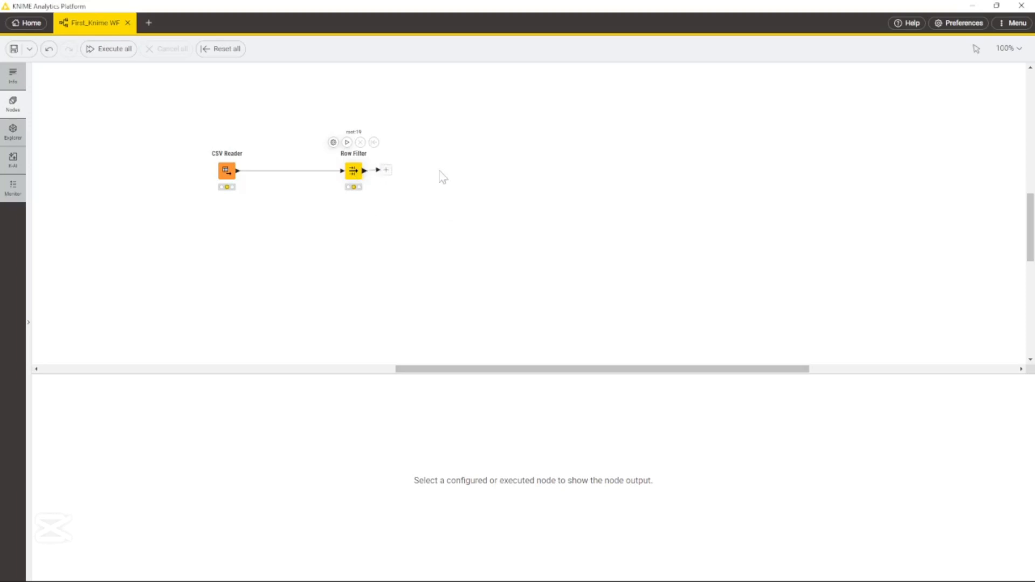
Add a CSV Writer node after the Row Filter and set its output file to "chelsea vs arsenal" in Documents\DDD.
{"action": "left_click_drag", "start_coordinate": [365, 171], "coordinate": [479, 173]}
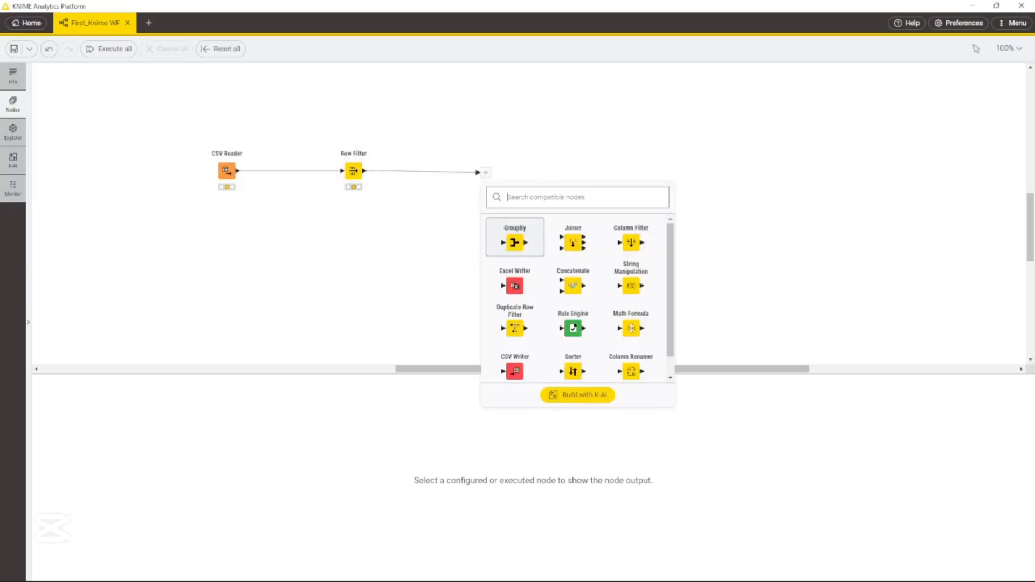
{"action": "left_click", "coordinate": [515, 371]}
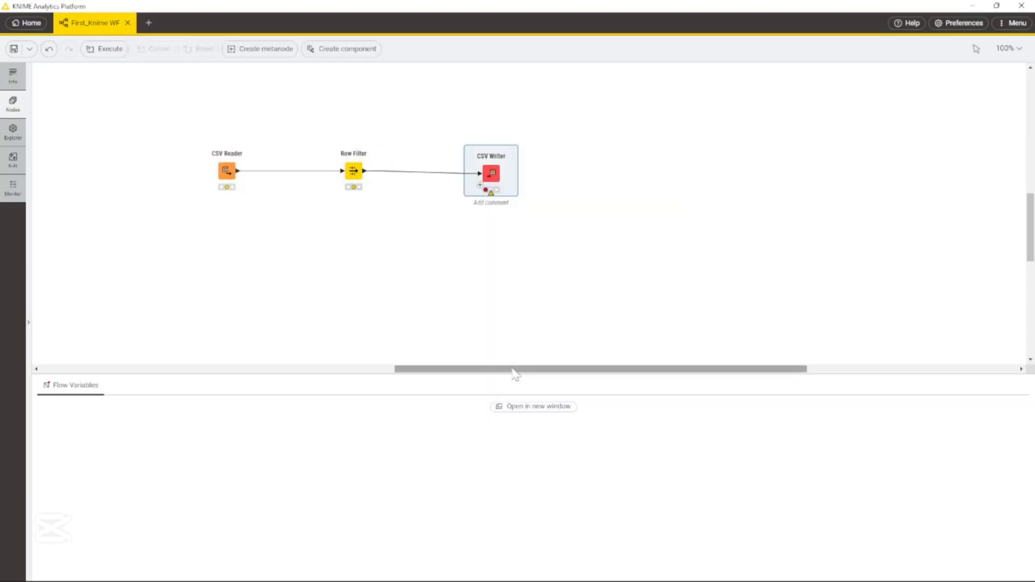
{"action": "left_click", "coordinate": [470, 144]}
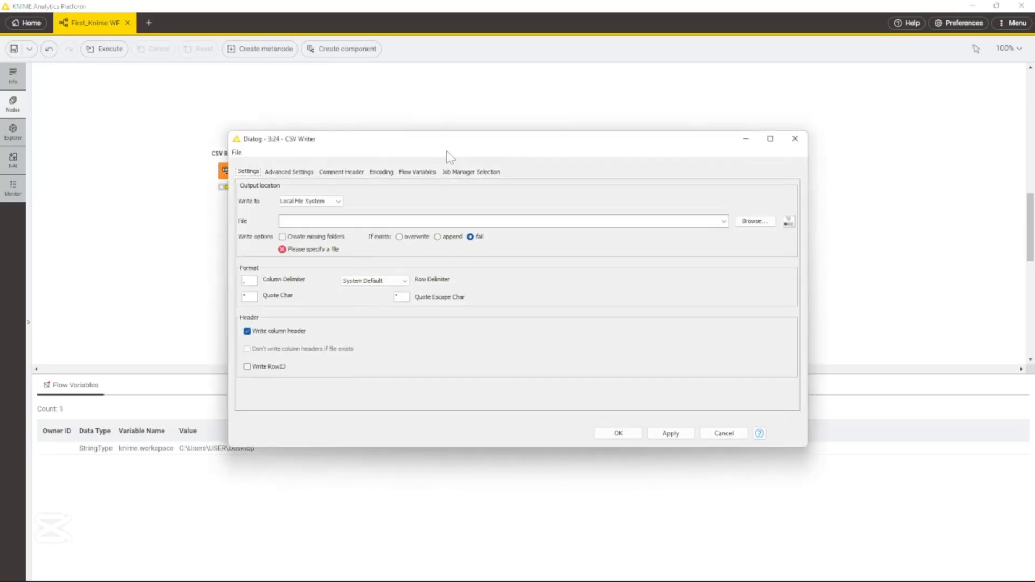
{"action": "left_click", "coordinate": [754, 221]}
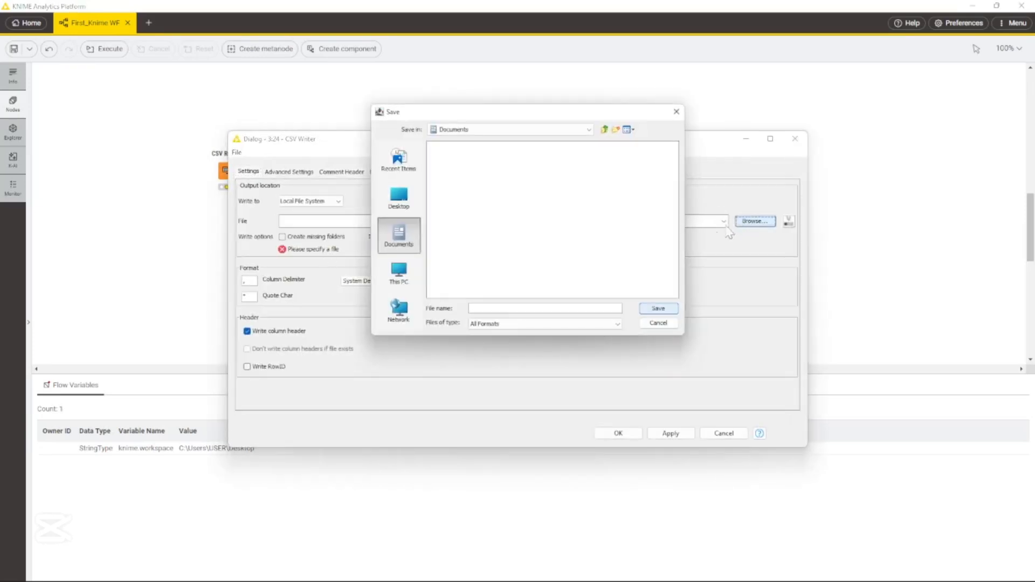
{"action": "double_click", "coordinate": [445, 185]}
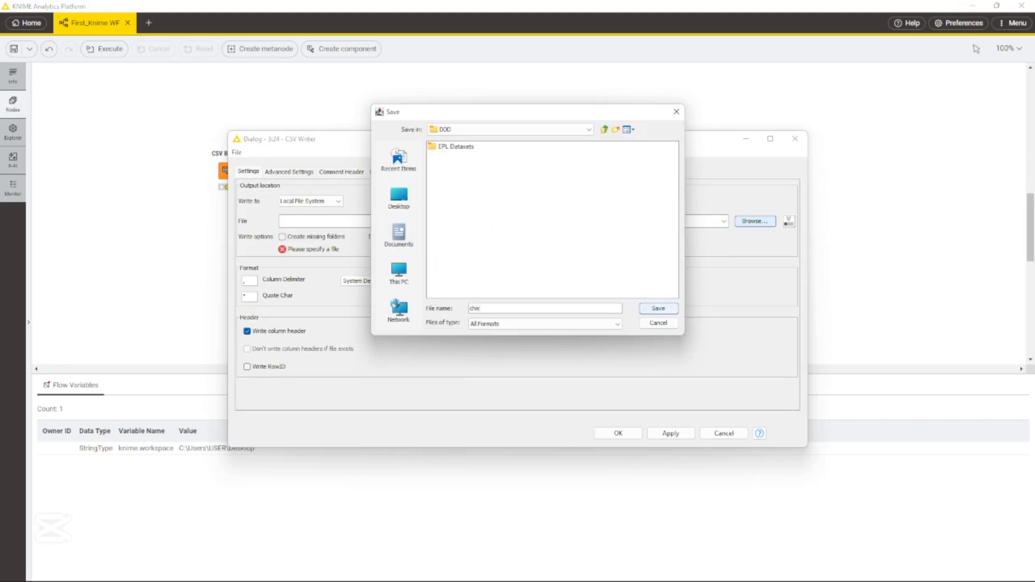
{"action": "type", "text": "chel"}
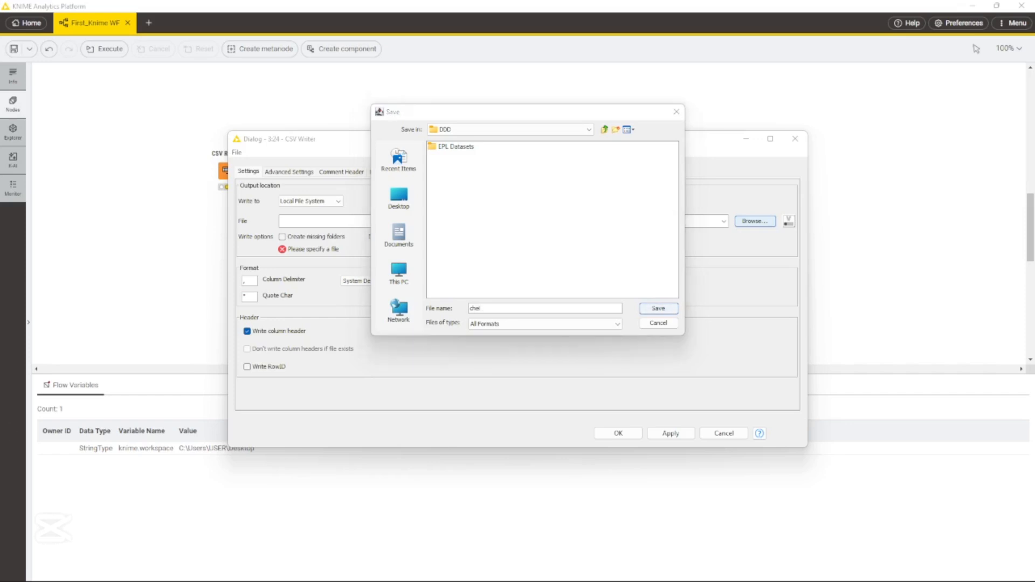
{"action": "type", "text": "sea vs arsenal"}
{"action": "left_click", "coordinate": [658, 309]}
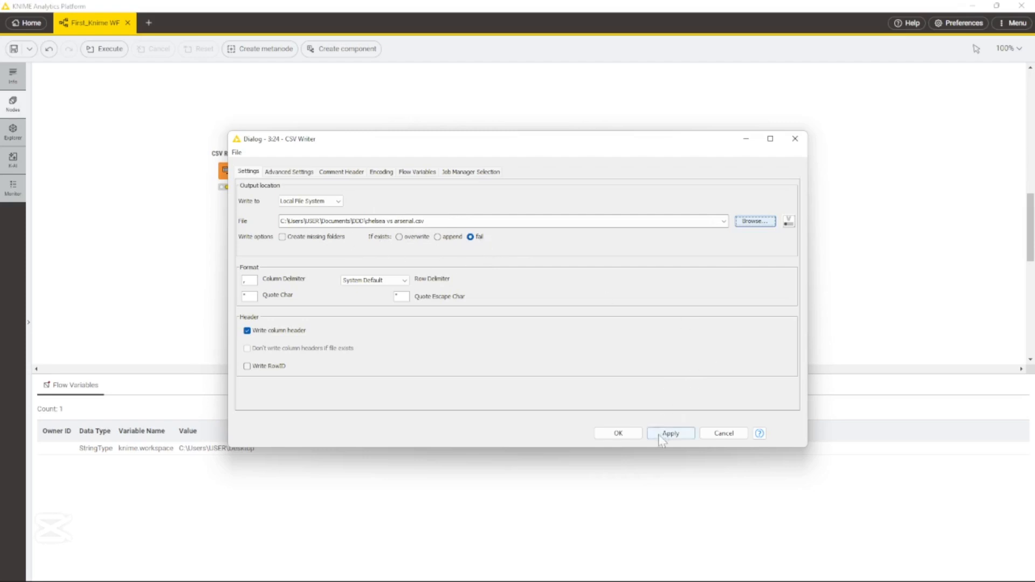
{"action": "left_click", "coordinate": [618, 434]}
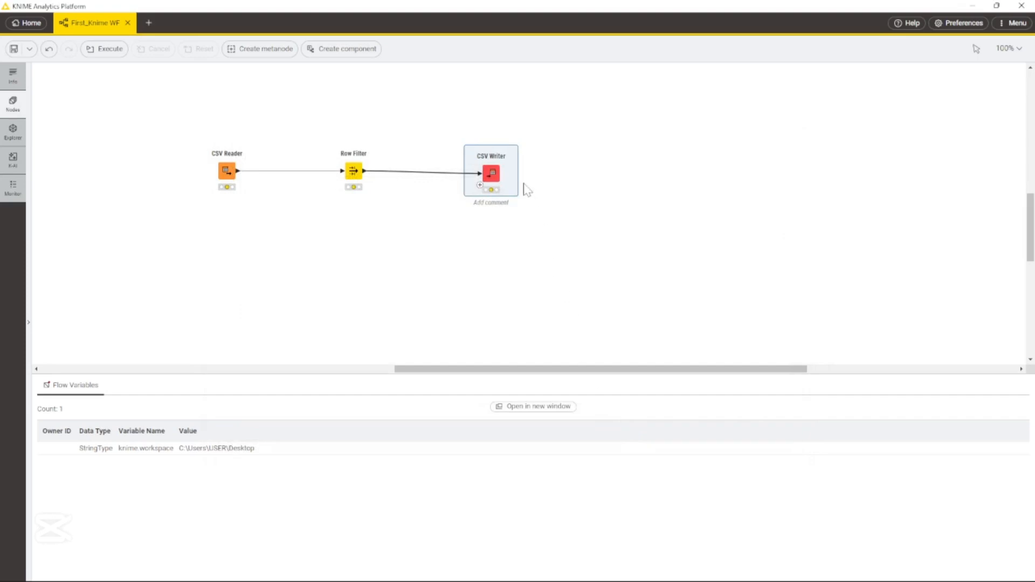
Line up the CSV Writer with the Row Filter and shift all three connected nodes towards the middle of the canvas.
{"action": "left_click_drag", "start_coordinate": [492, 160], "coordinate": [483, 173]}
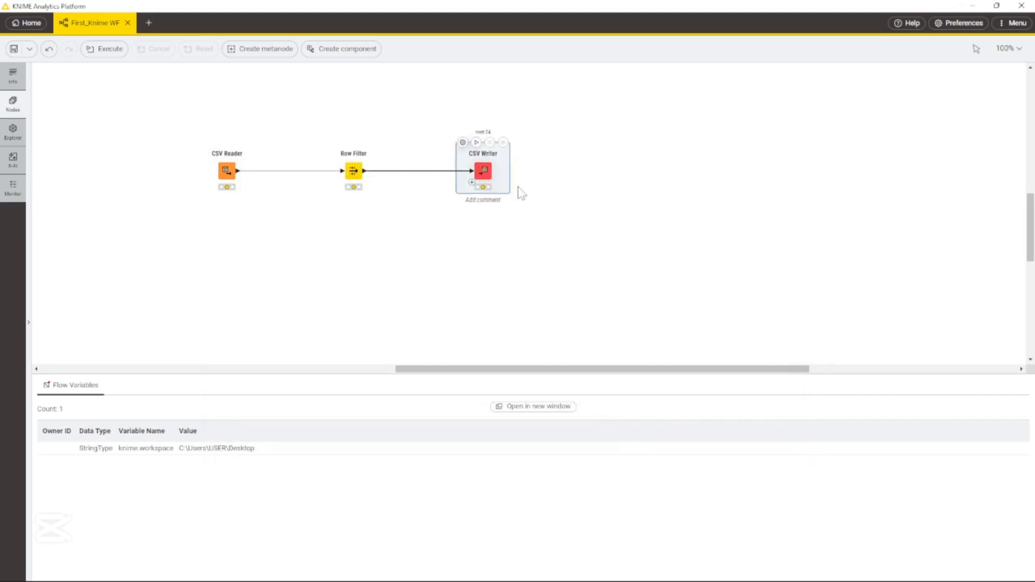
{"action": "left_click_drag", "start_coordinate": [555, 208], "coordinate": [397, 178]}
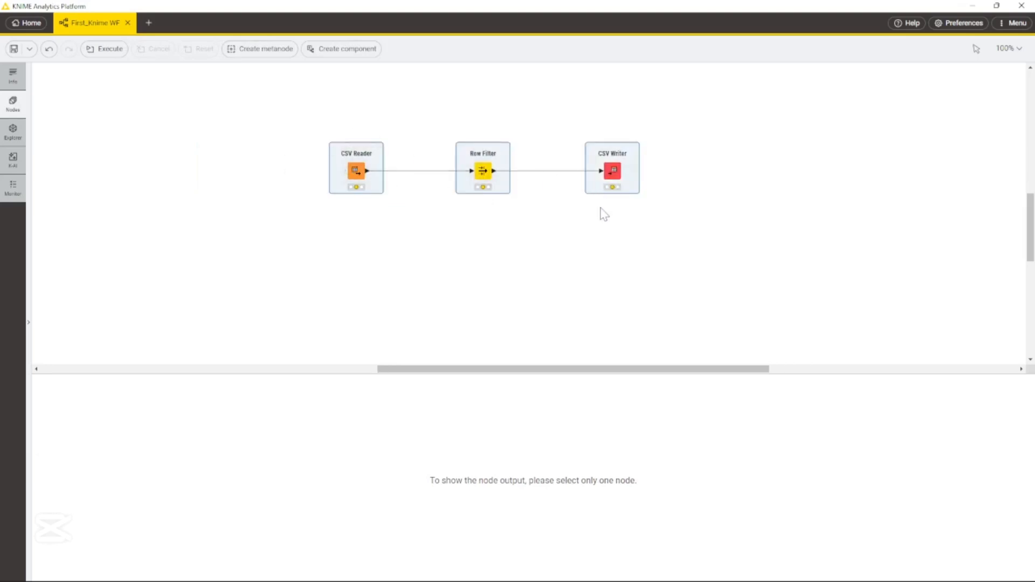
{"action": "left_click", "coordinate": [601, 212]}
Execute the workflow from the CSV Reader through the CSV Writer node and select the writer.
{"action": "left_click", "coordinate": [606, 142]}
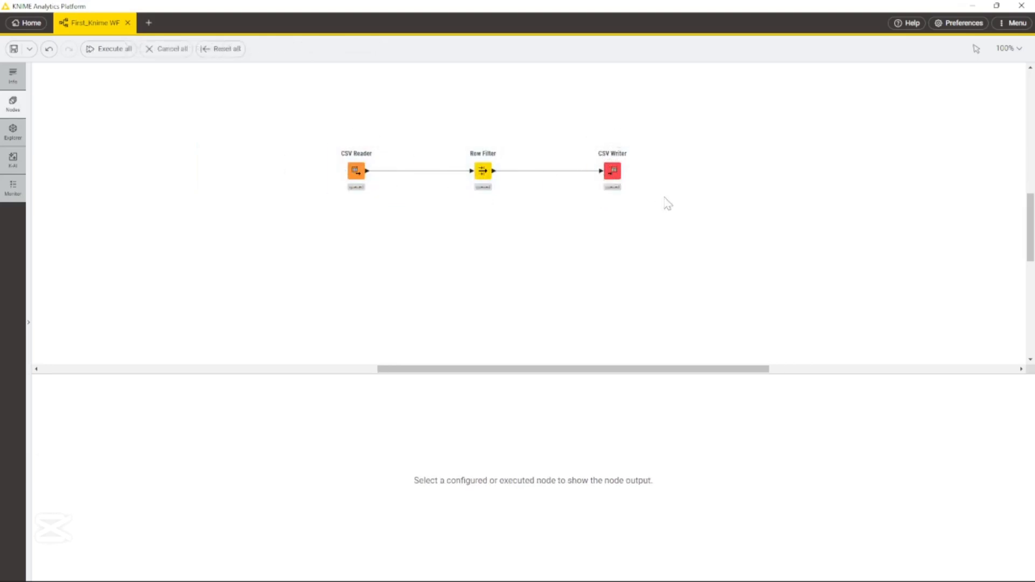
{"action": "left_click", "coordinate": [613, 172]}
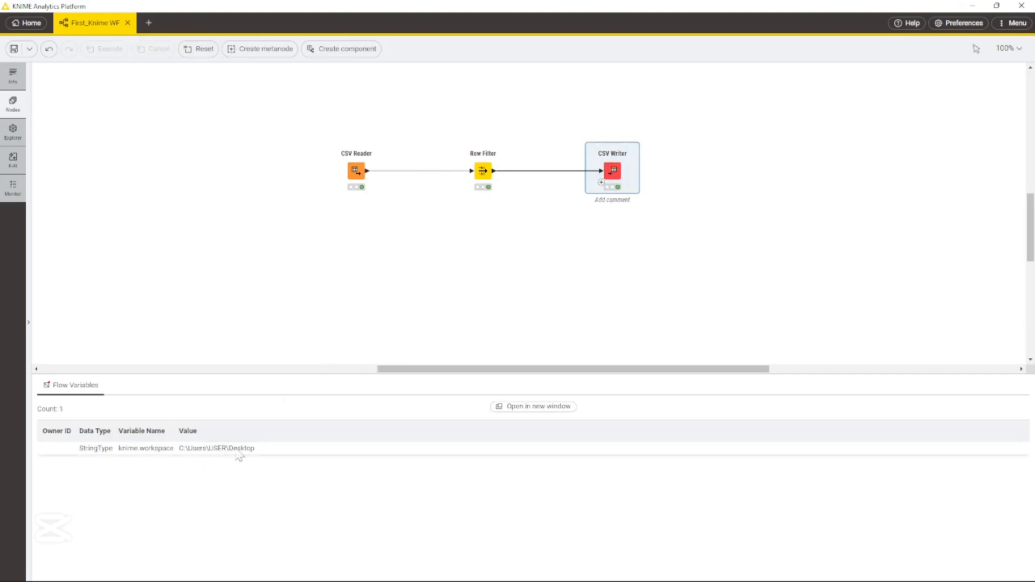
Switch to File Explorer's DDD folder and open the written chelsea vs arsenal file in Excel to examine the filtered rows.
{"action": "mouse_move", "coordinate": [485, 581]}
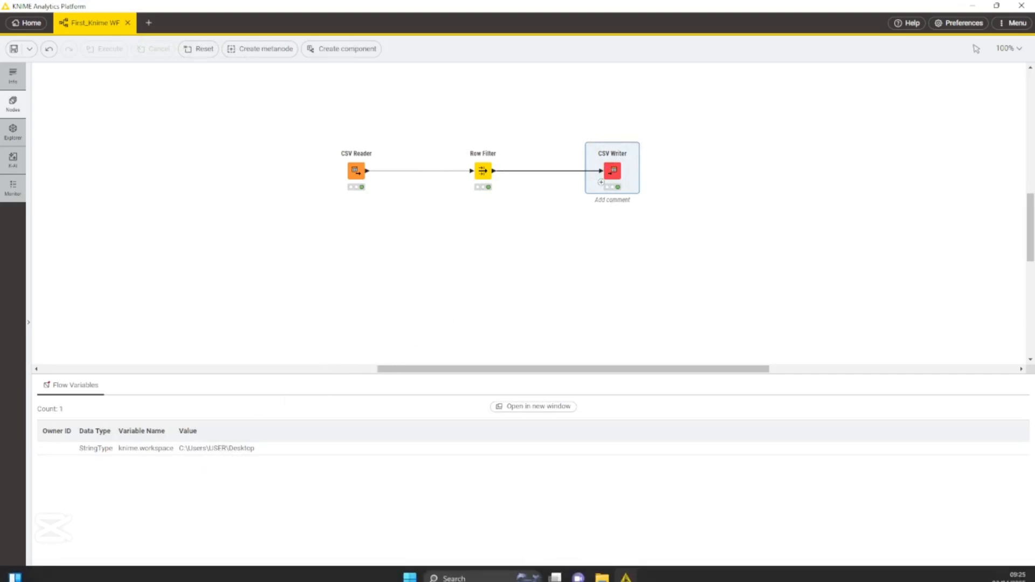
{"action": "left_click", "coordinate": [527, 408]}
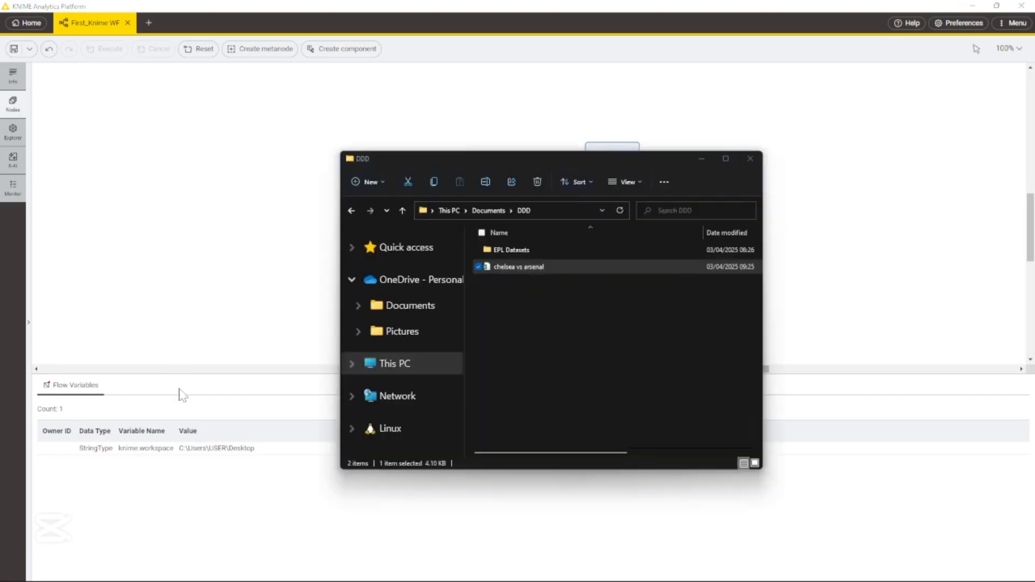
{"action": "left_click", "coordinate": [606, 269]}
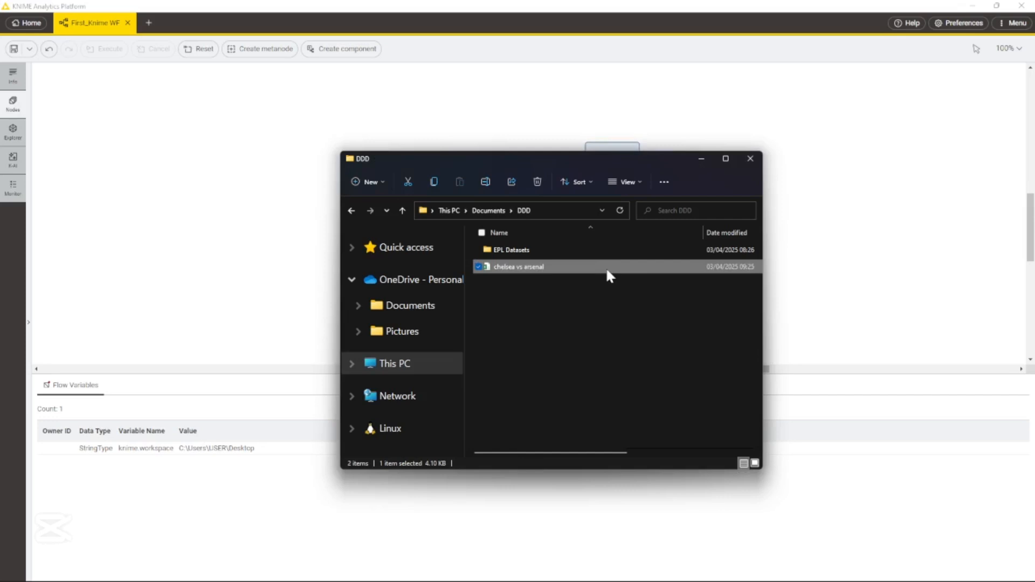
{"action": "double_click", "coordinate": [554, 268]}
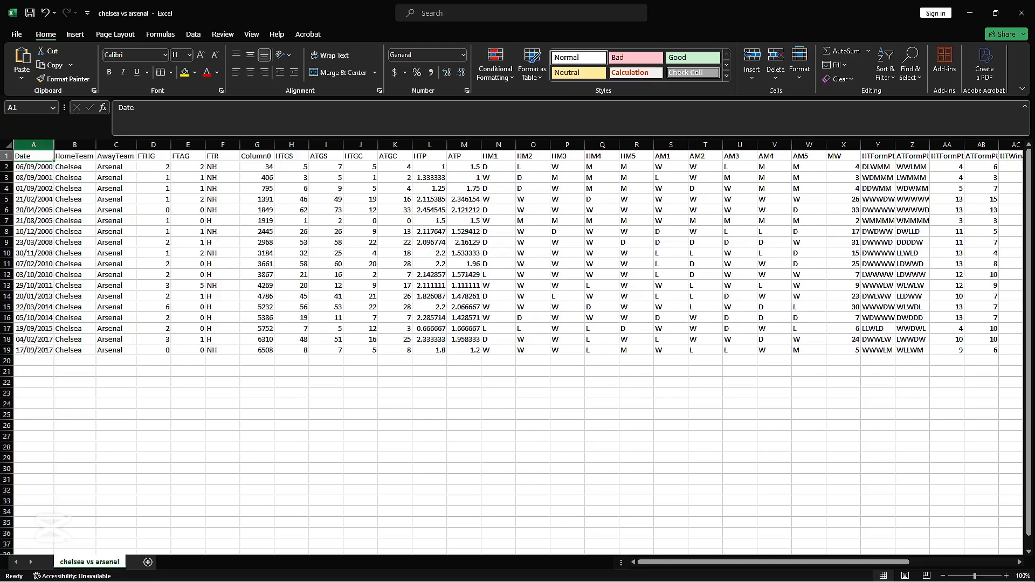
Switch back to KNIME Analytics Platform and examine the Table View node connected to the Row Filter.
{"action": "key", "text": "alt+Tab"}
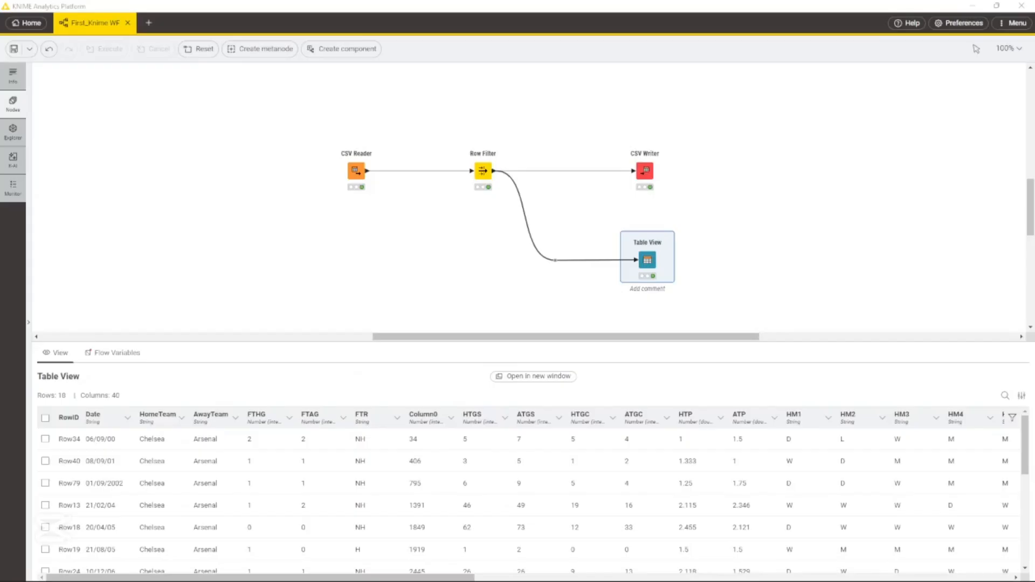
{"action": "mouse_move", "coordinate": [646, 260]}
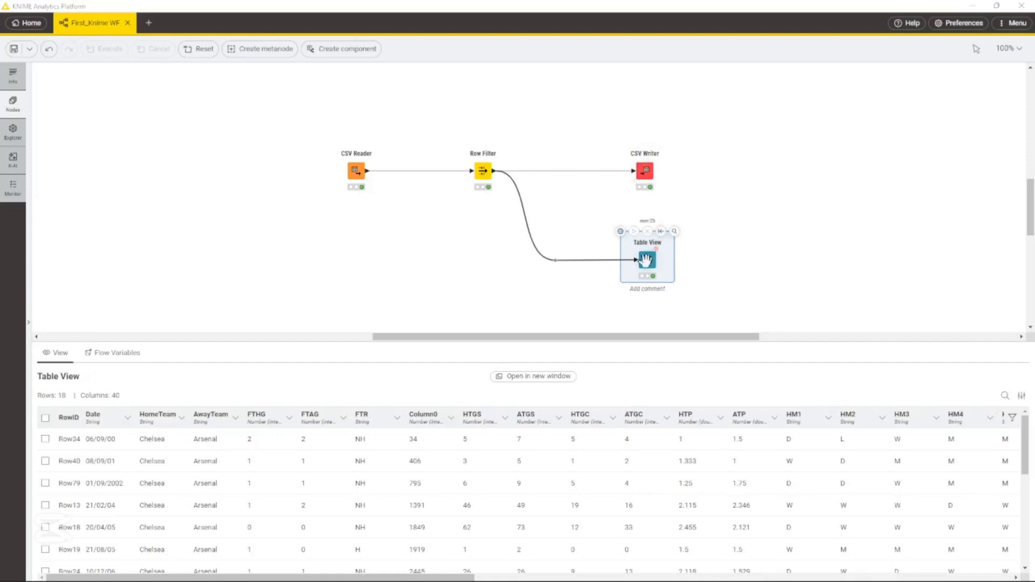